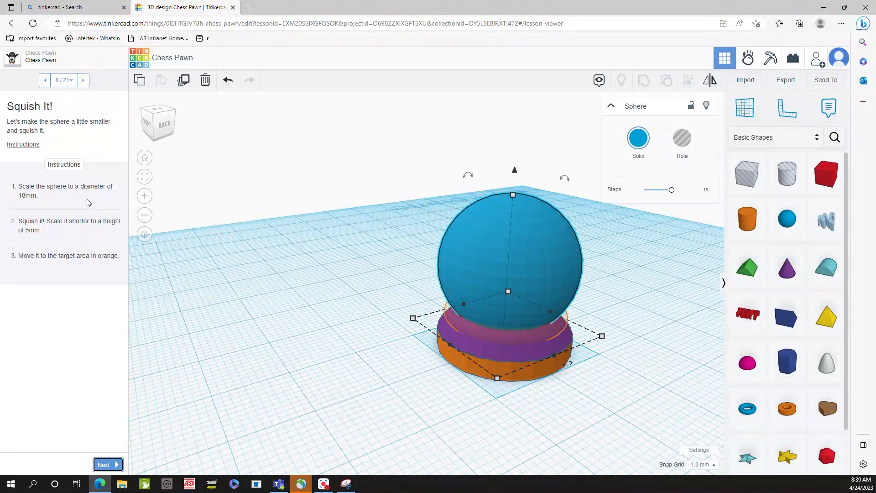
Scale the sphere to 18 mm in both width and length, and shift it 2 mm to line it up over the pawn base.
click(160, 110)
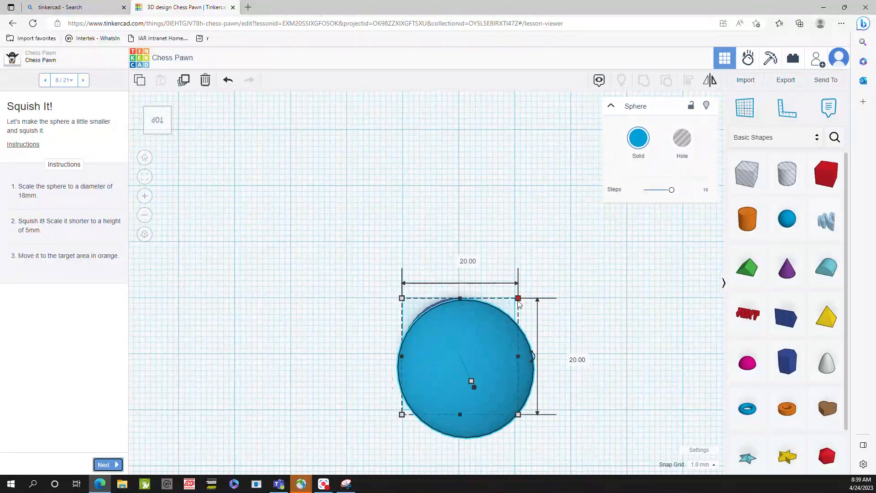
click(454, 257)
text(18)
key(Return)
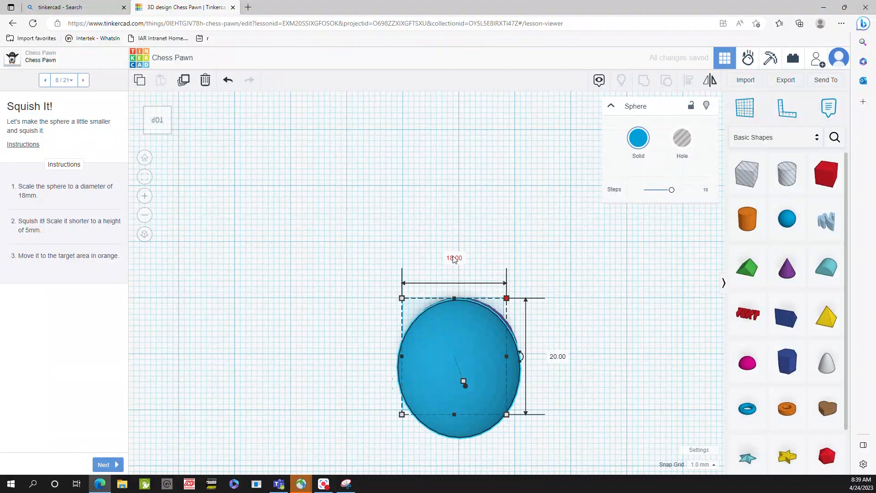
click(557, 358)
key(BackSpace)
key(Return)
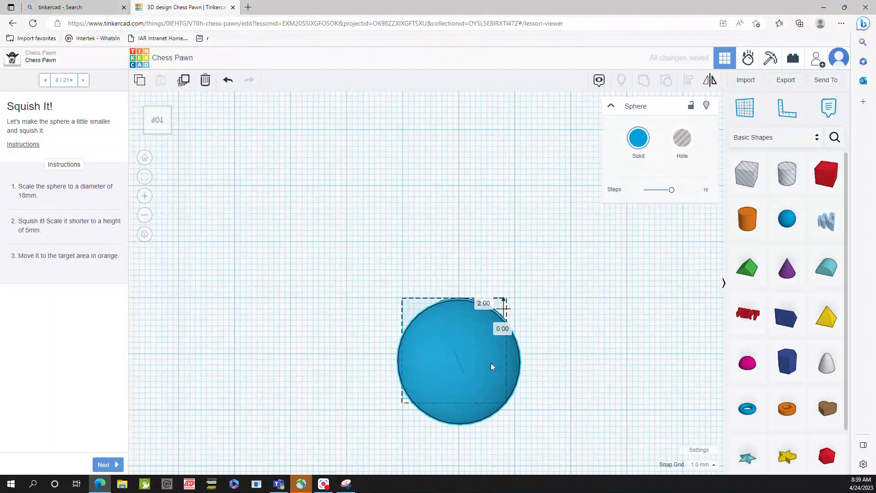
key(Right)
key(Left)
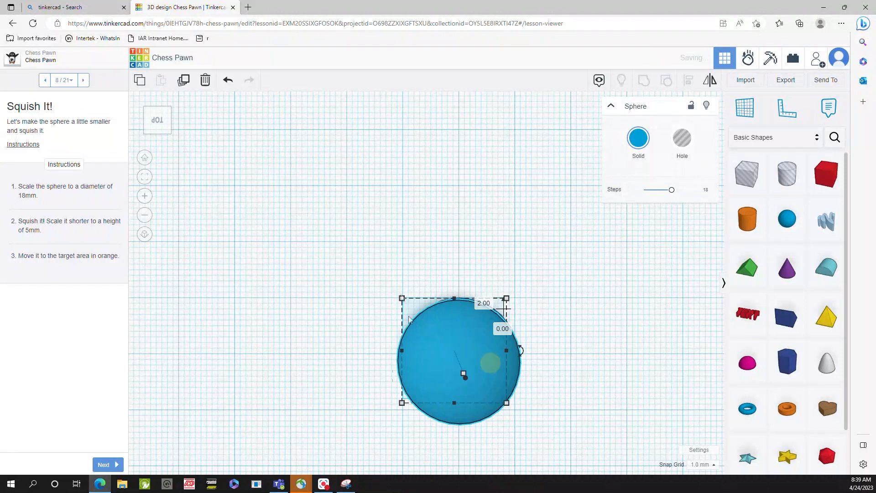
Try lowering the sphere by 1 mm towards the orange target area, and undo the move.
click(170, 133)
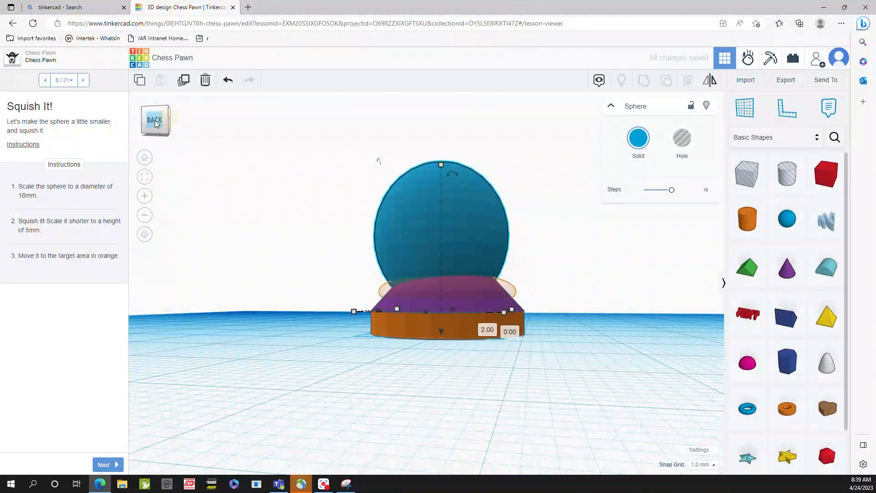
click(155, 120)
drag(471, 221, 481, 215)
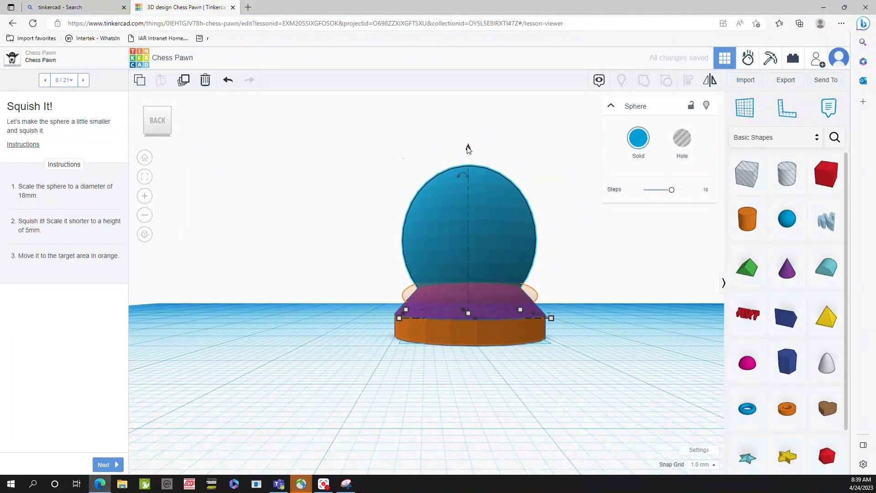
drag(469, 150, 469, 157)
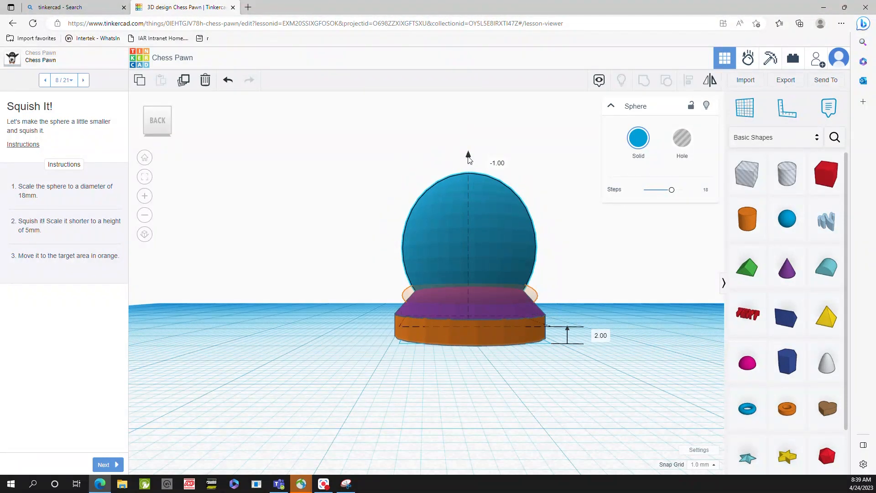
key(ctrl+z)
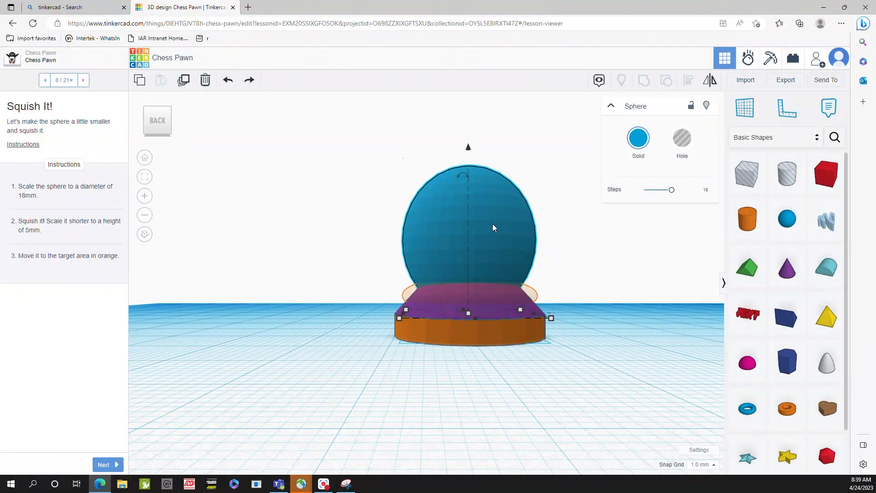
Squish the sphere to a height of 5 mm.
click(170, 112)
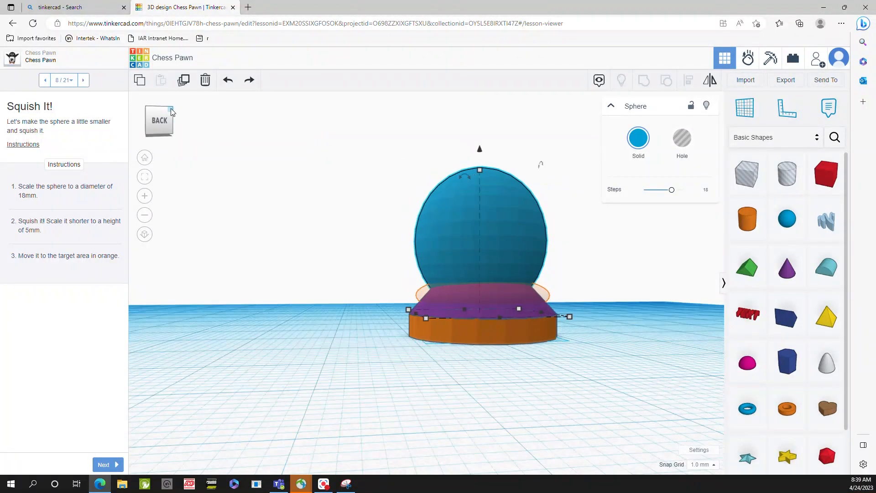
mouse_move(483, 220)
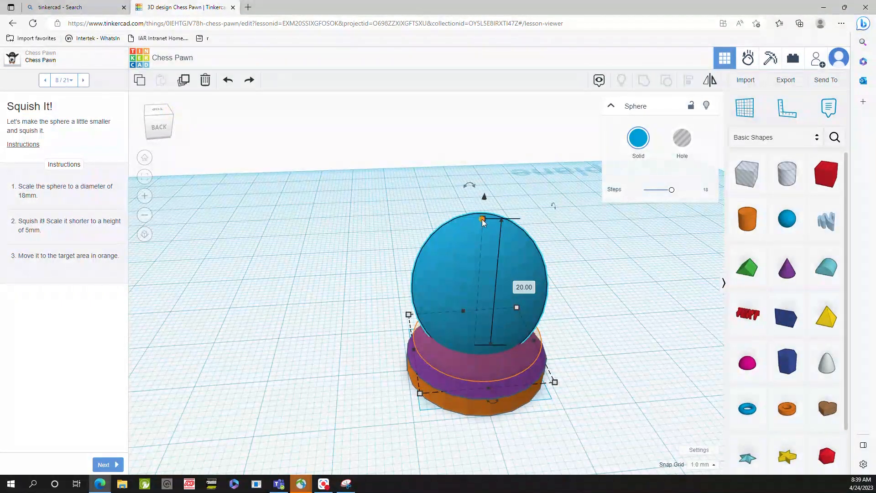
click(529, 291)
text(5)
key(Return)
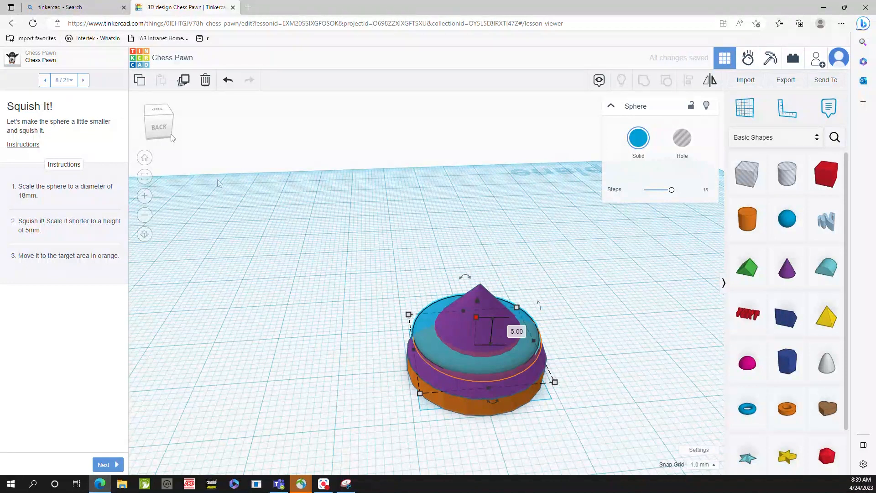
Move the flattened sphere 1 mm horizontally so it lines up with the orange target outline on the pawn.
click(161, 130)
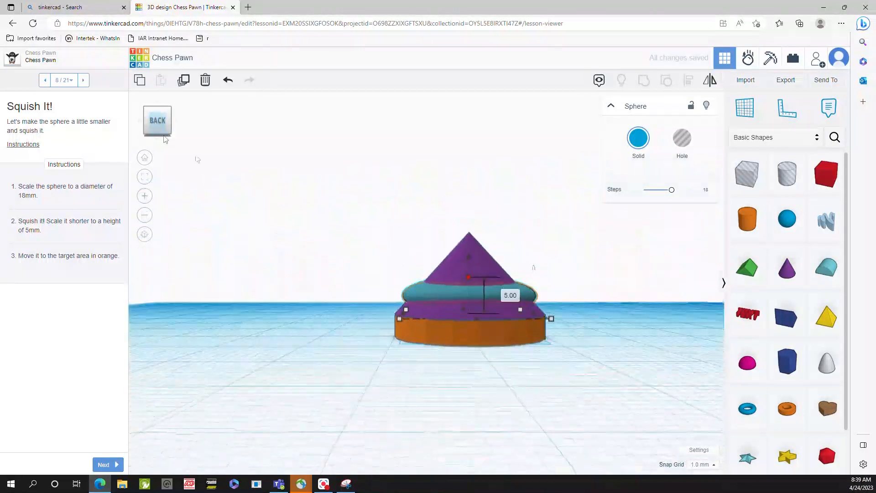
click(157, 107)
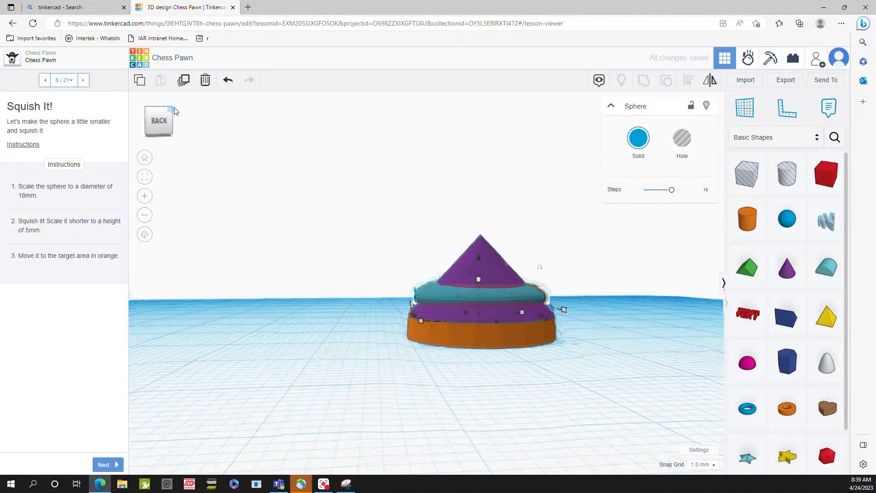
click(166, 118)
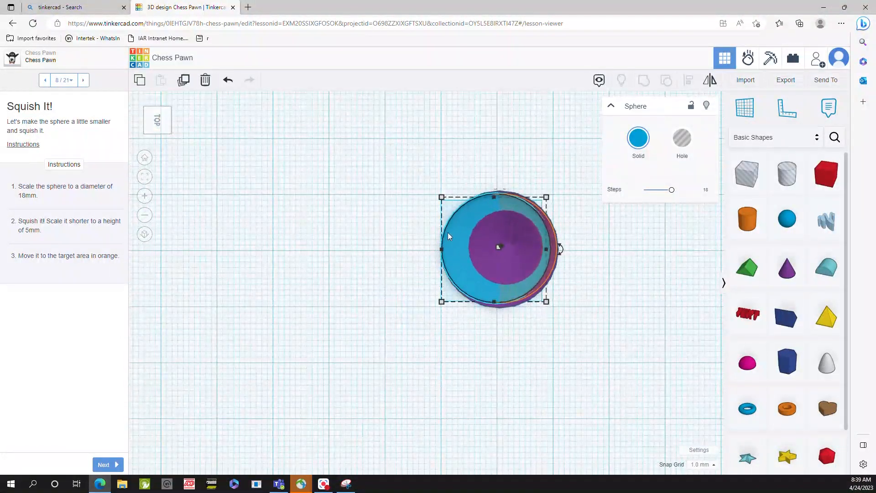
drag(458, 236, 465, 234)
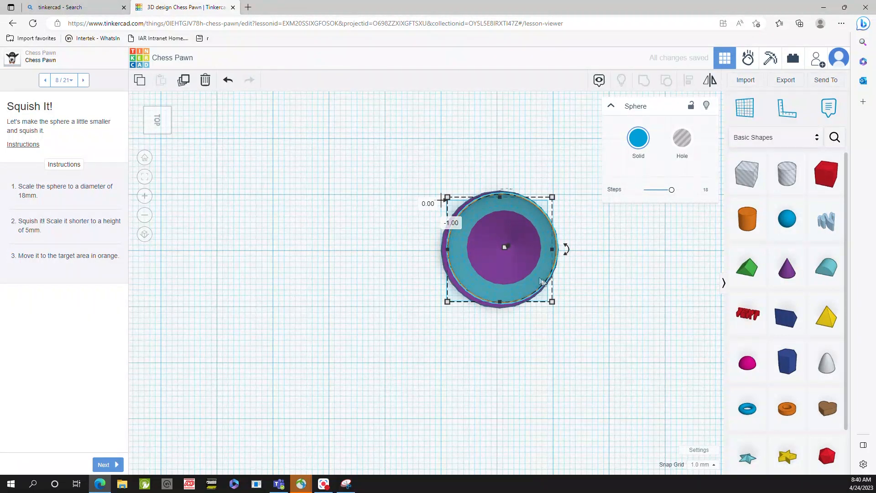
drag(538, 277, 539, 282)
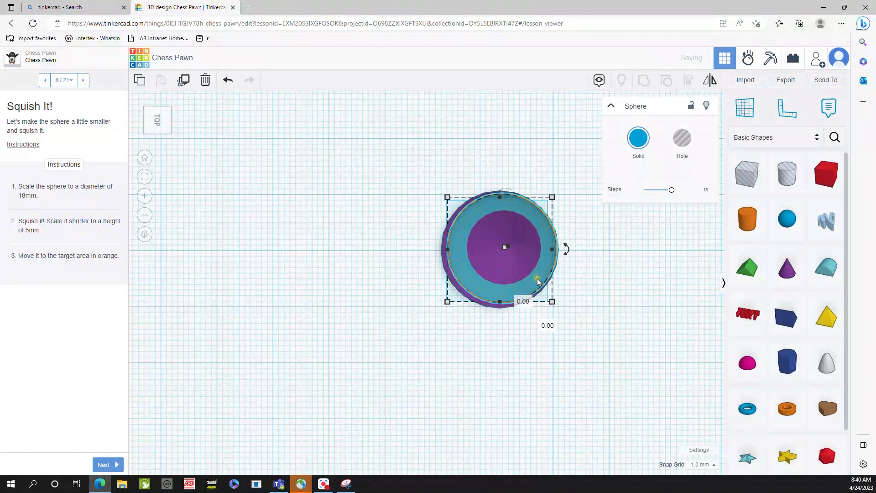
Check the flattened sphere's alignment from the sides, and advance the lesson to Add Another Cone Shape.
click(169, 131)
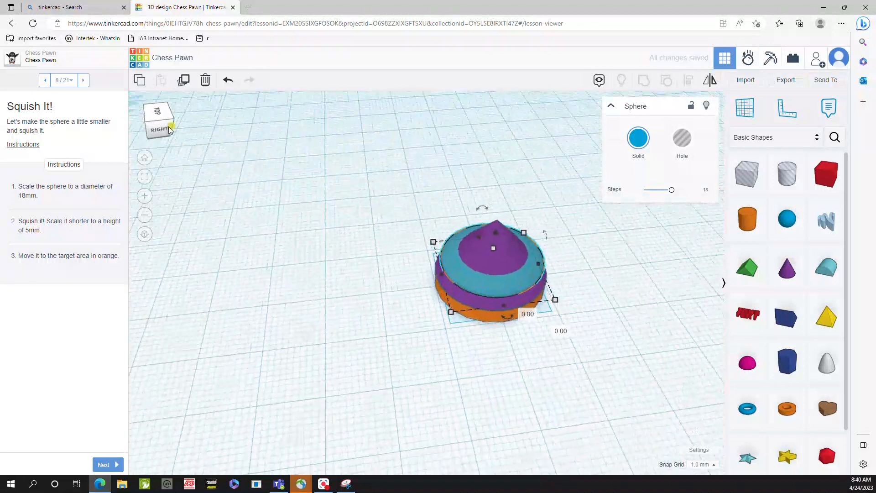
click(164, 129)
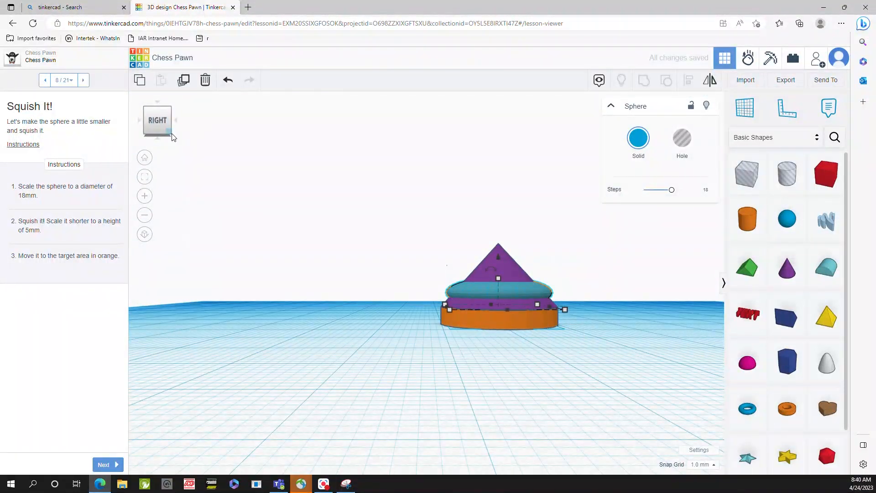
drag(171, 134, 184, 132)
click(152, 120)
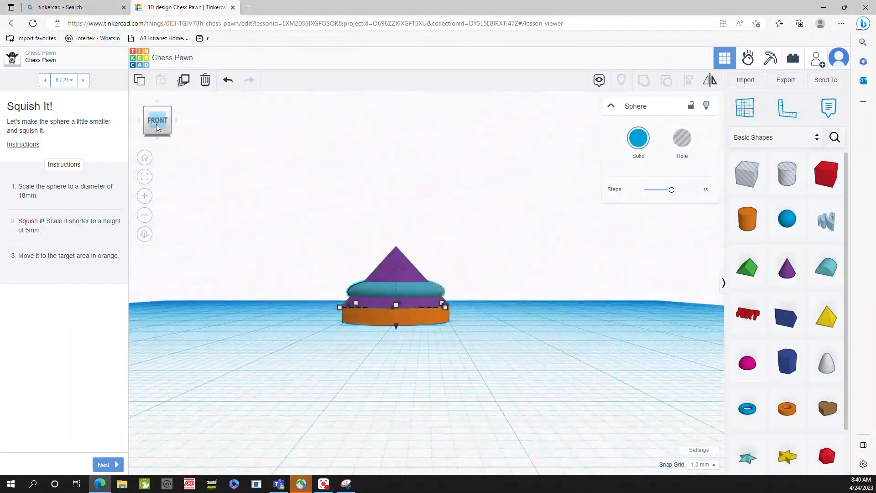
click(141, 119)
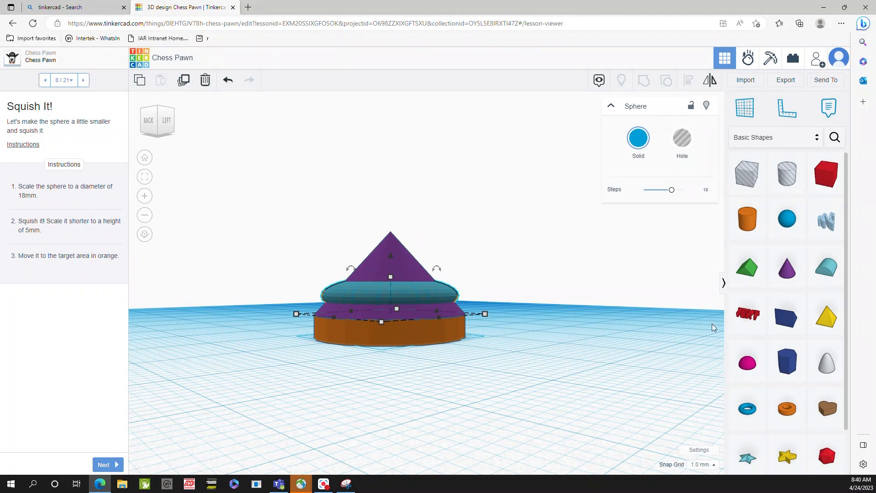
click(104, 464)
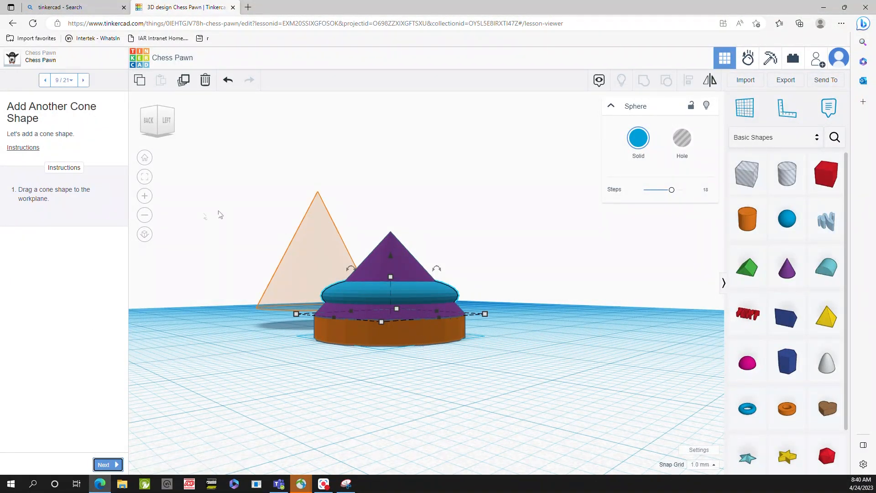
Add a cone to the workplane and move it clear of the pawn, beside its base.
click(793, 274)
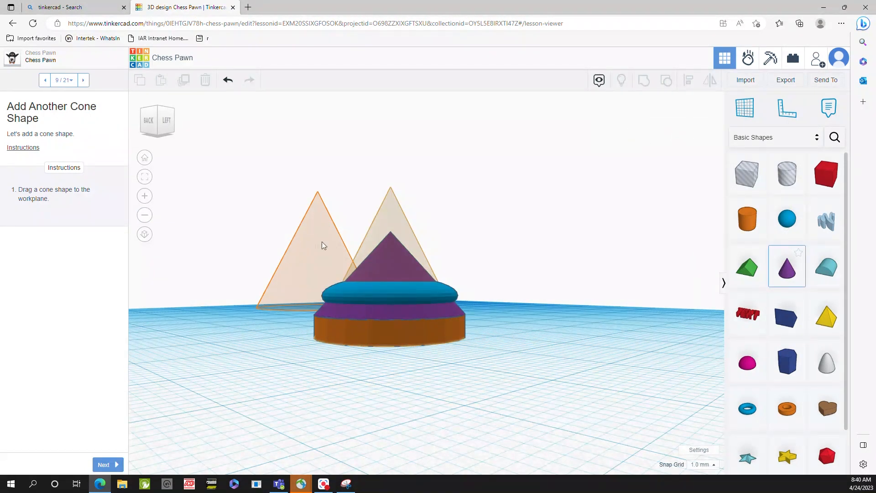
drag(376, 183, 343, 201)
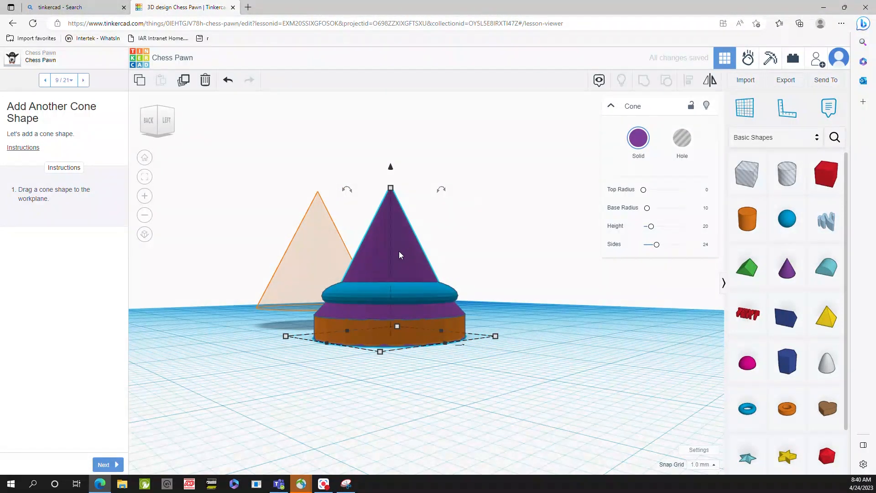
drag(400, 254, 245, 214)
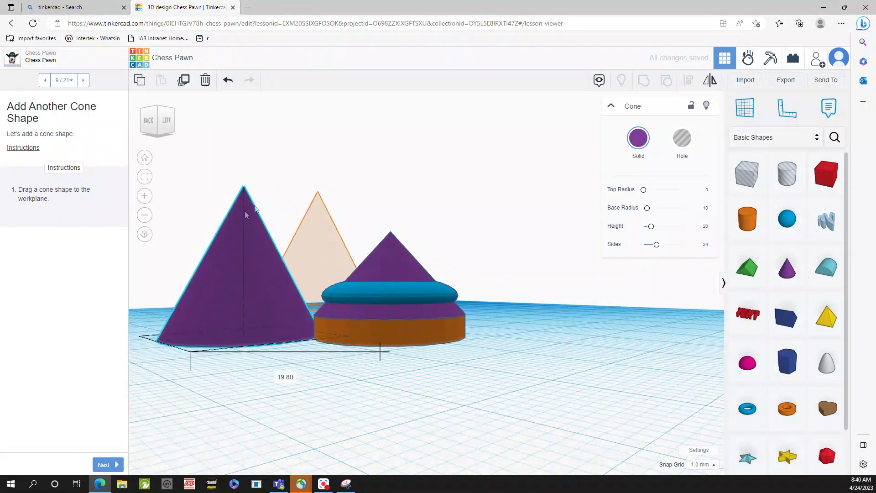
Position the new cone over the orange target outline beside the pawn, as seen from above.
click(162, 117)
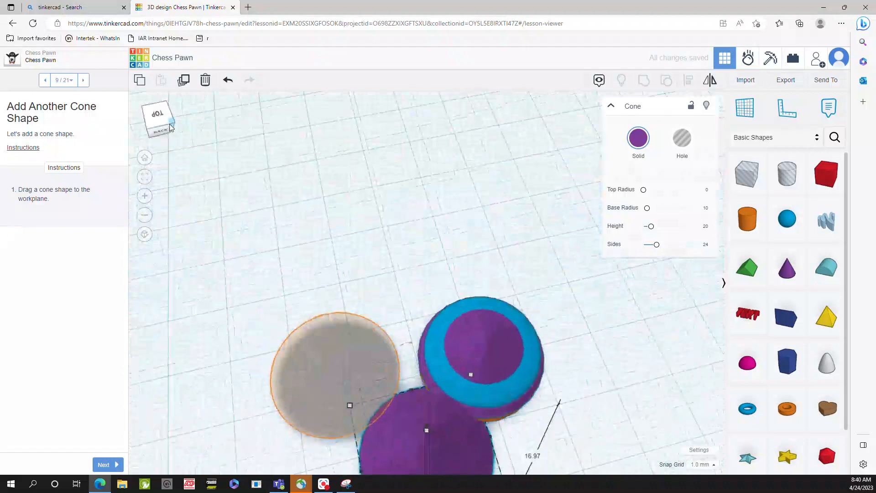
click(162, 121)
drag(456, 414, 333, 324)
click(157, 111)
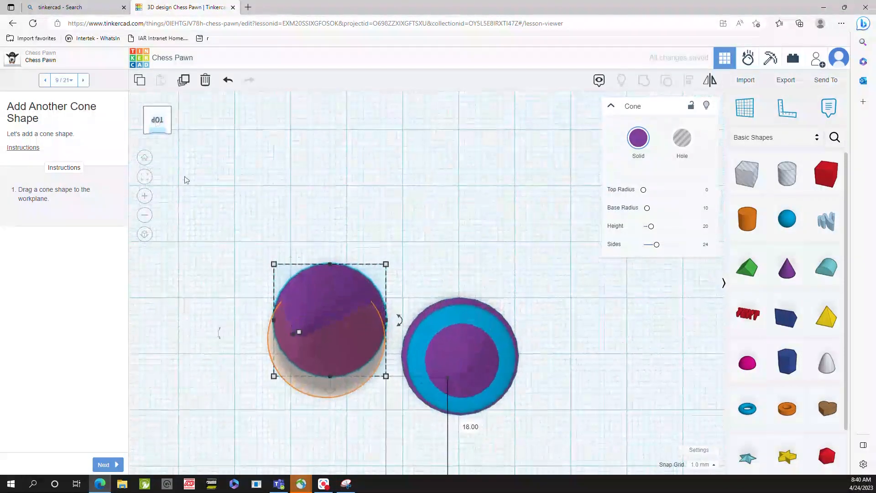
mouse_move(344, 284)
mouse_down()
mouse_move(344, 303)
mouse_move(338, 298)
mouse_up()
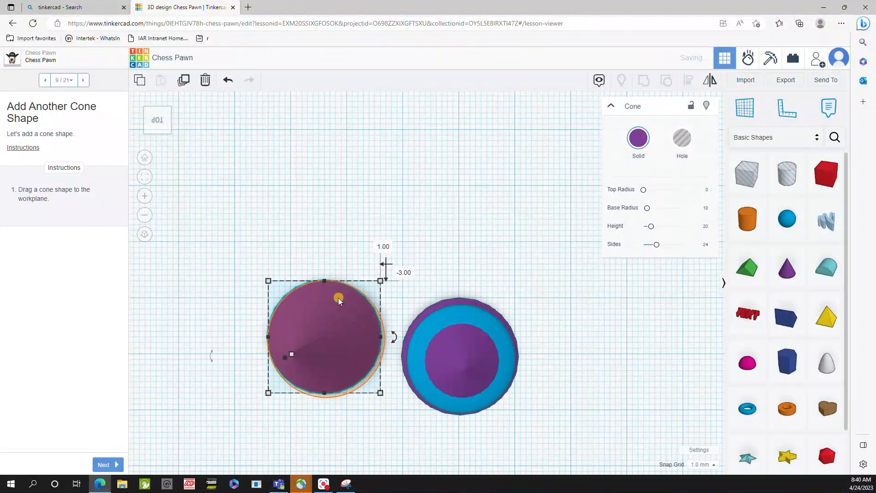
Raise the new cone above the workplane to the target's level and shift it sideways to match the orange outline.
click(172, 131)
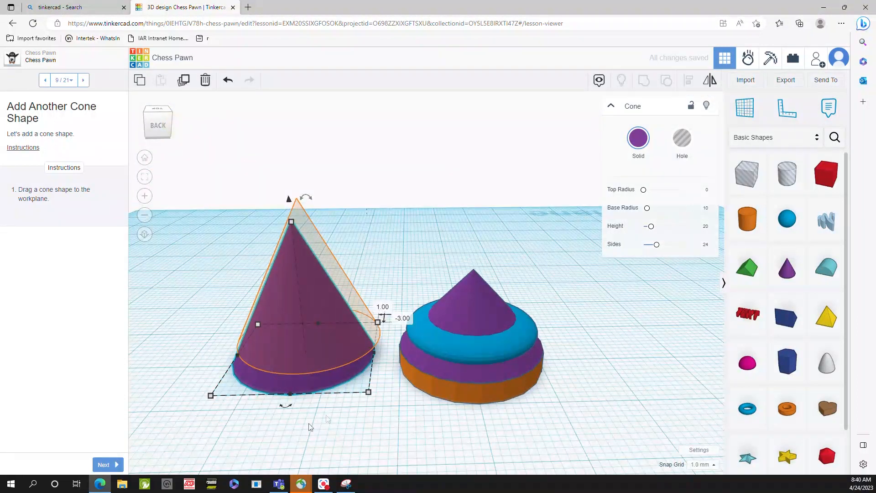
click(160, 126)
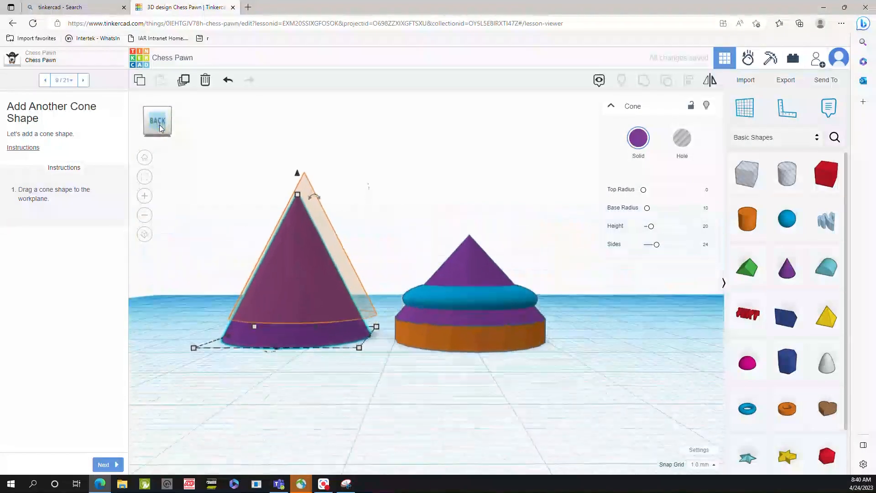
drag(300, 175, 304, 148)
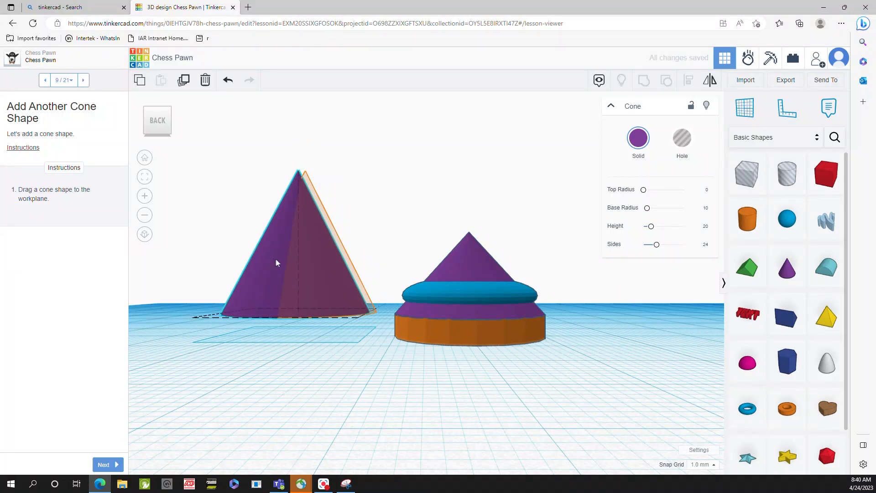
drag(269, 250, 279, 259)
click(169, 111)
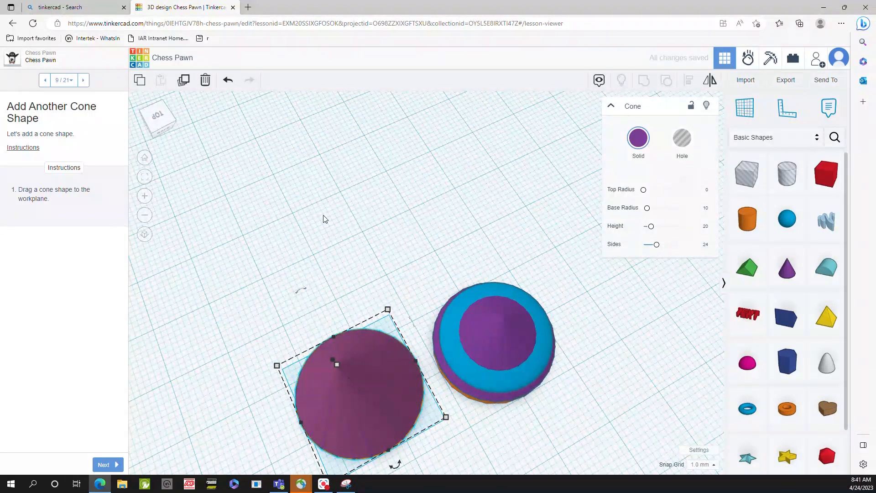
Advance the lesson to Tweak the Cone, and set the new cone's height to 28 mm.
click(105, 465)
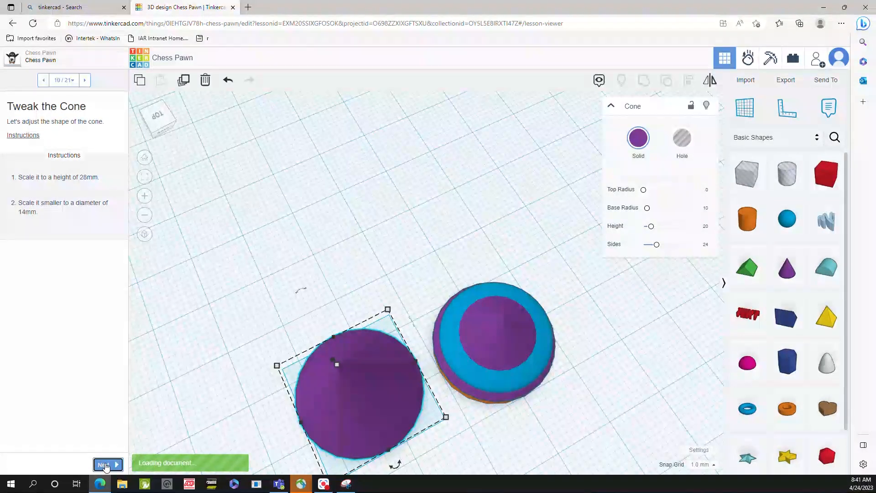
click(163, 130)
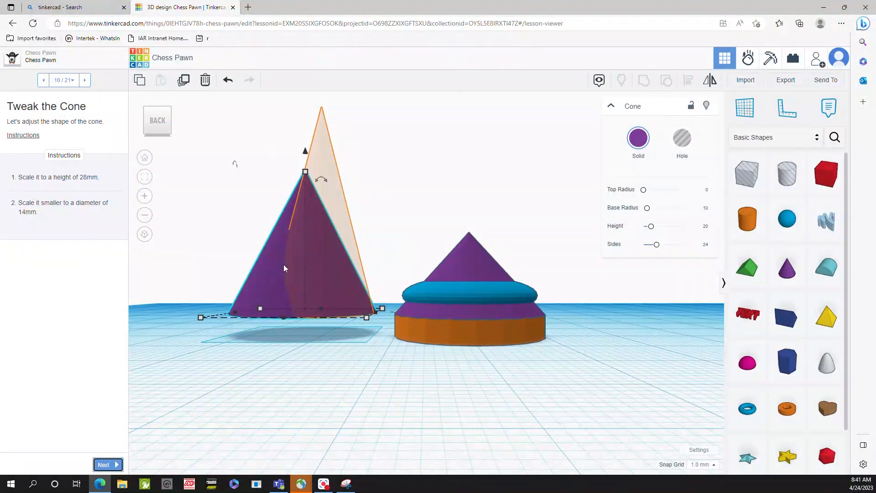
drag(305, 155, 305, 135)
click(347, 232)
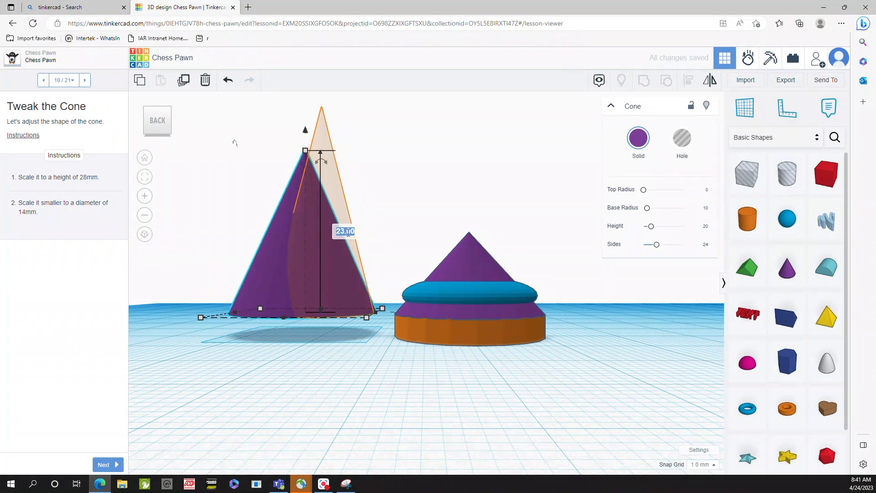
text(28)
key(Return)
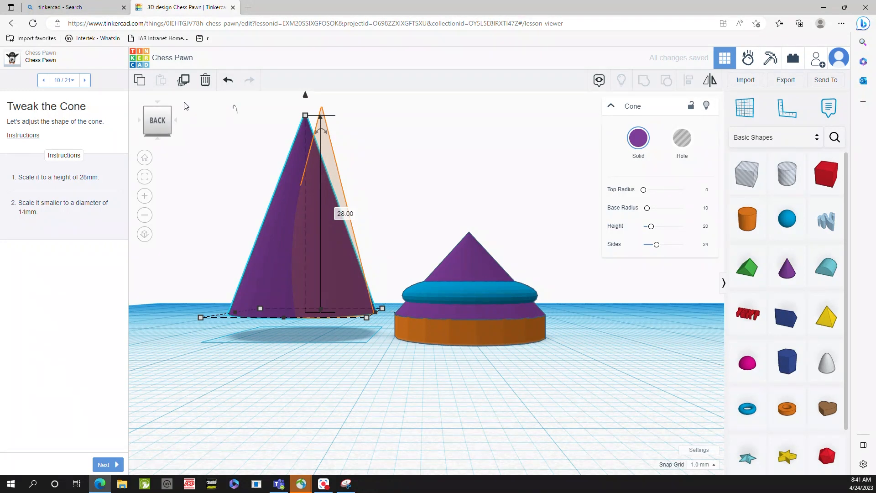
Scale the cone's base to 14 by 14 mm and move the cone back over the orange target outline.
click(166, 115)
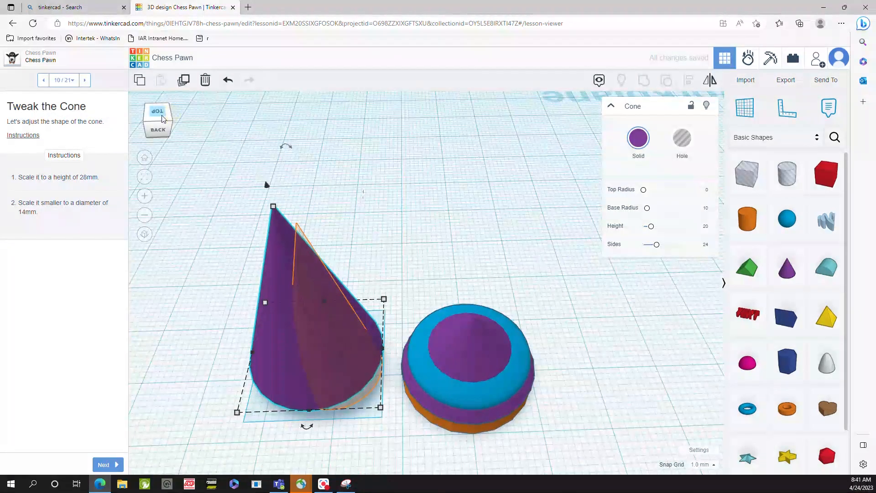
click(163, 119)
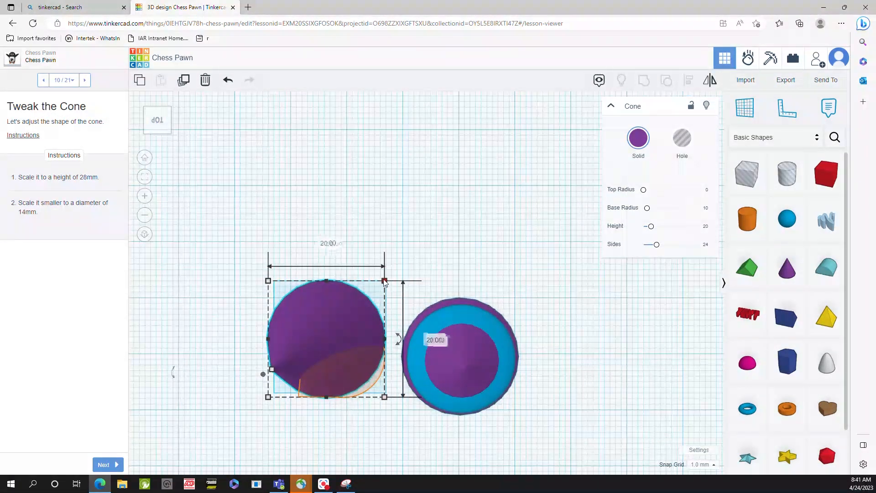
click(325, 242)
text(14)
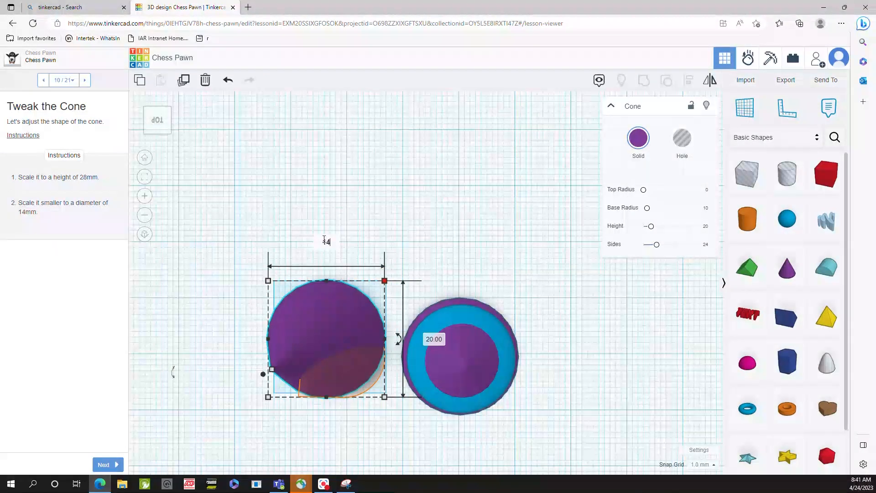
key(Return)
click(400, 339)
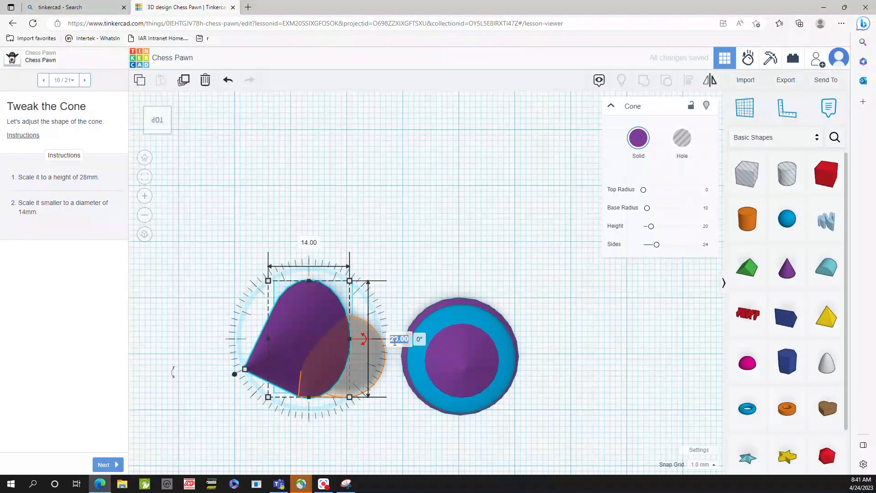
text(14)
key(Return)
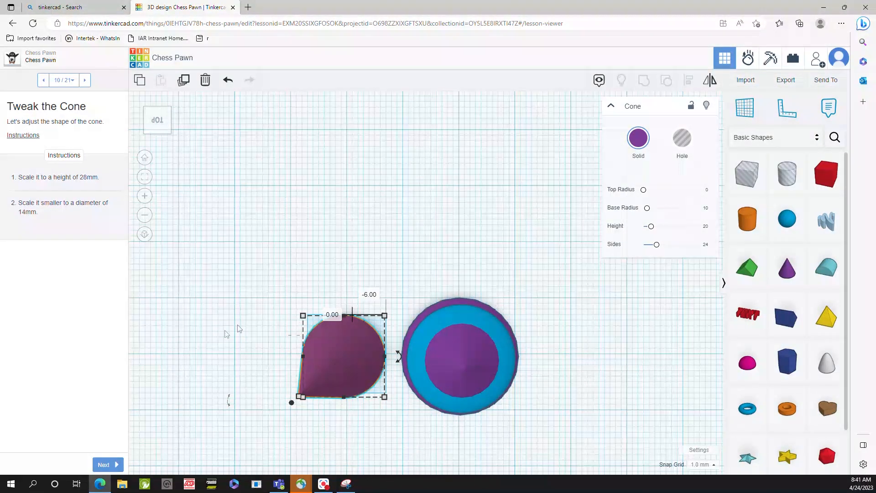
click(172, 116)
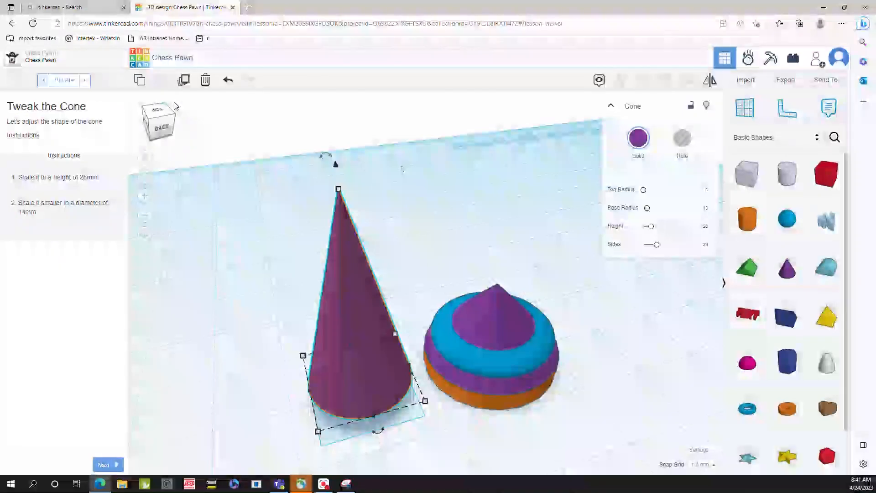
click(173, 104)
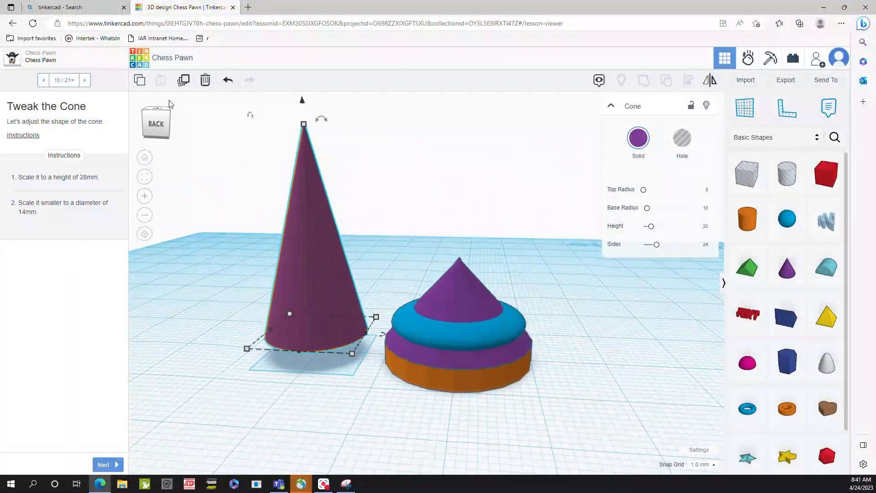
click(174, 104)
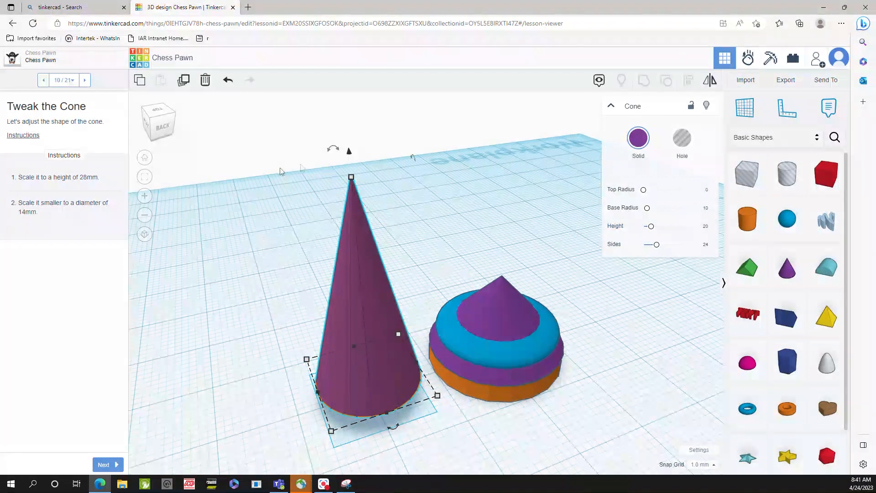
Advance the lesson to Position the Cone and move the cone 20 mm sideways onto the pawn's base.
click(103, 464)
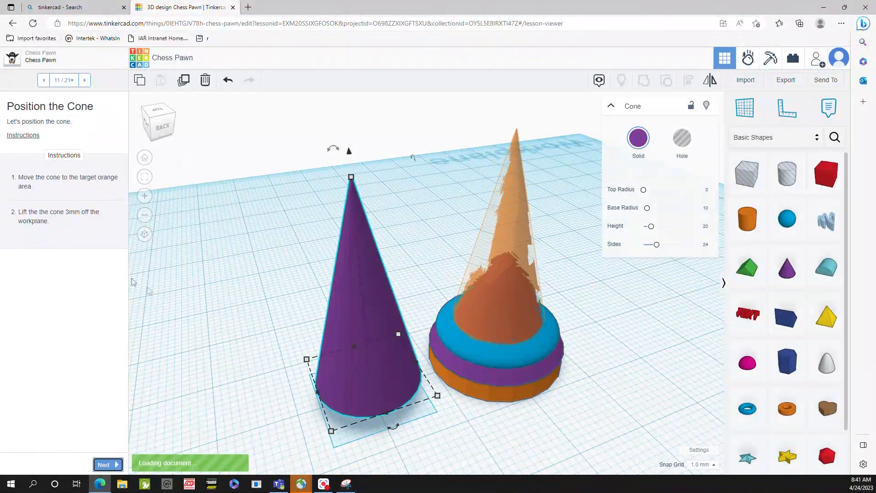
scroll(257, 391, down, 2)
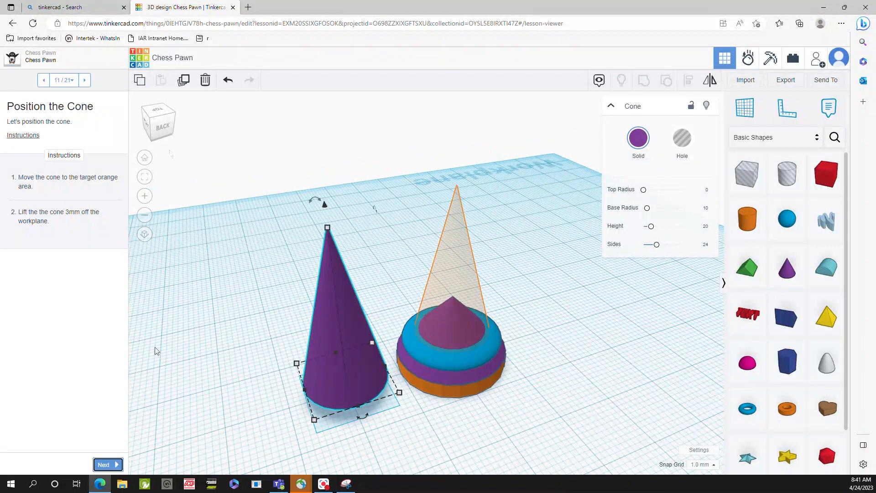
click(166, 128)
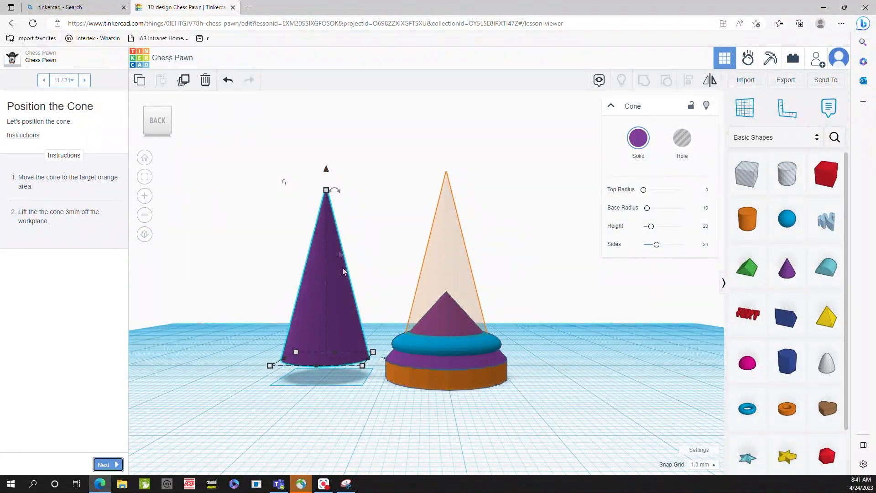
drag(325, 301, 453, 303)
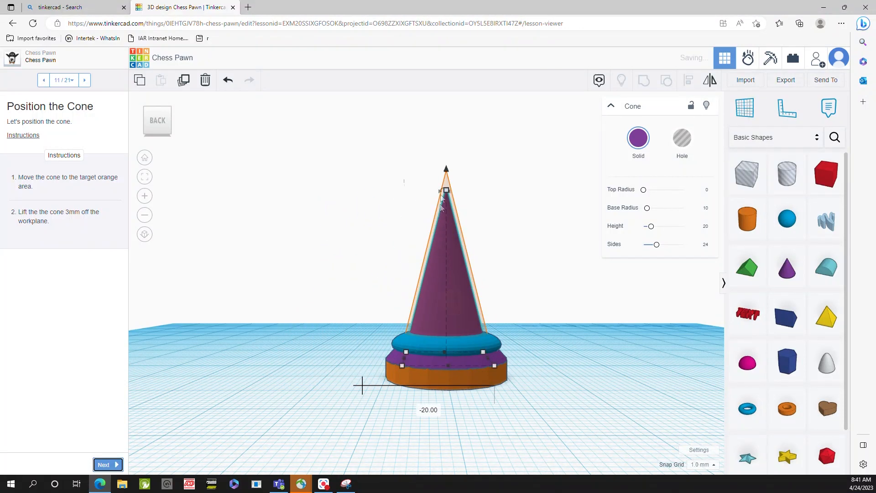
Raise the cone 3 mm to match the orange outline and check its fit from several angles.
drag(446, 171, 447, 154)
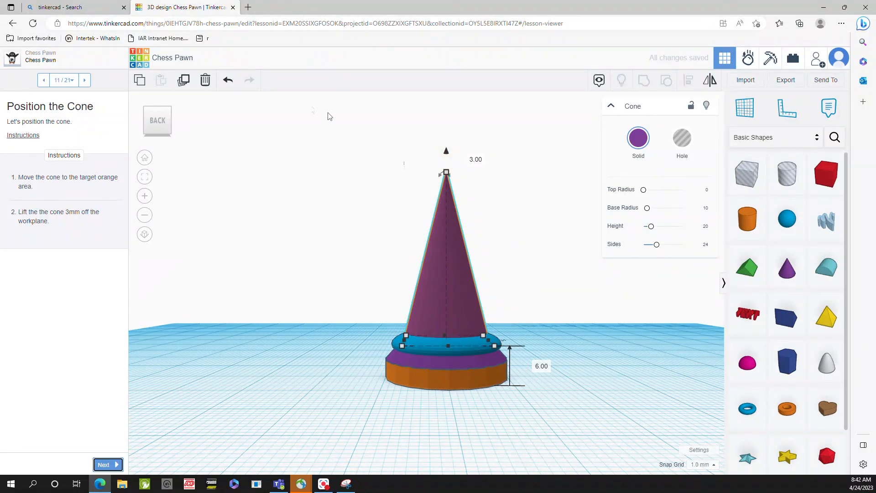
drag(176, 119, 199, 122)
click(162, 111)
right_drag(211, 138, 220, 250)
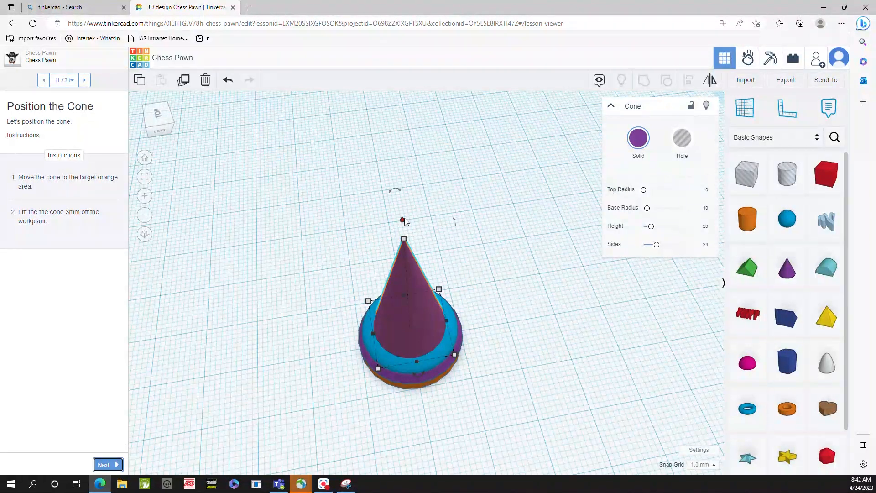
Advance the lesson to Add Another Cone and place a new cone on the orange target behind the pawn.
click(104, 465)
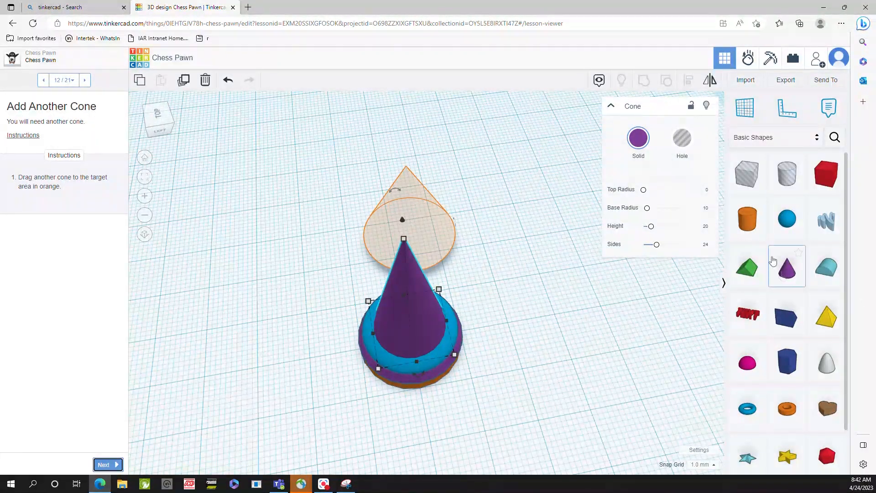
drag(787, 267, 413, 234)
Switch to the Snipping Tool to examine the reference picture of the finished pawn, then return to the design.
click(348, 488)
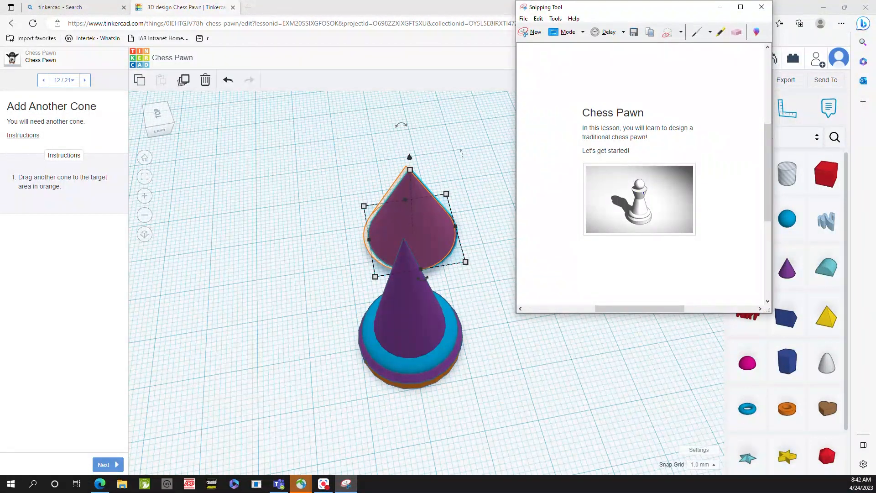
mouse_move(632, 193)
mouse_down()
mouse_move(644, 194)
mouse_move(638, 199)
mouse_up()
click(720, 6)
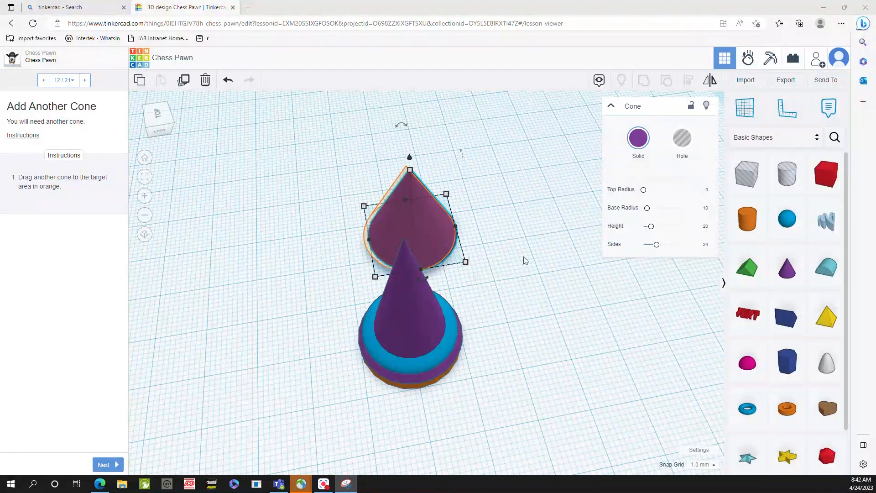
Shift the new cone 1 mm in both horizontal directions over the orange outline and raise it 3 mm.
click(164, 119)
mouse_move(462, 140)
mouse_down()
mouse_move(454, 152)
mouse_move(456, 141)
mouse_up()
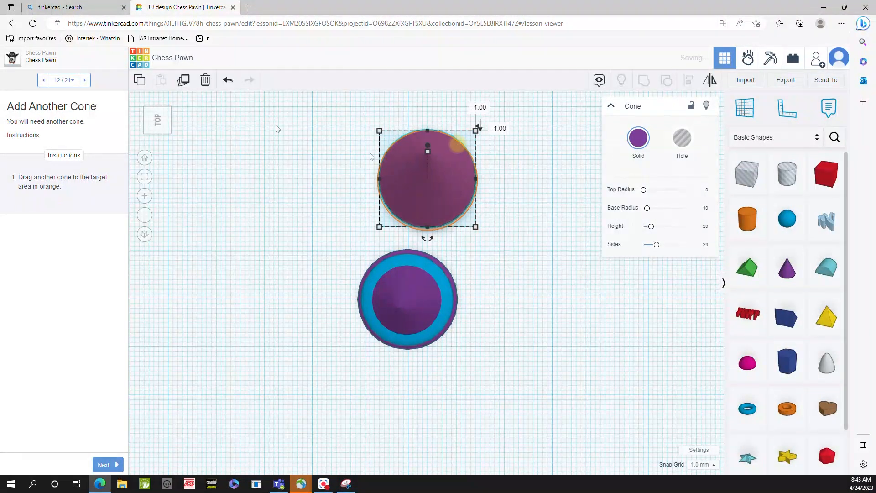
click(170, 133)
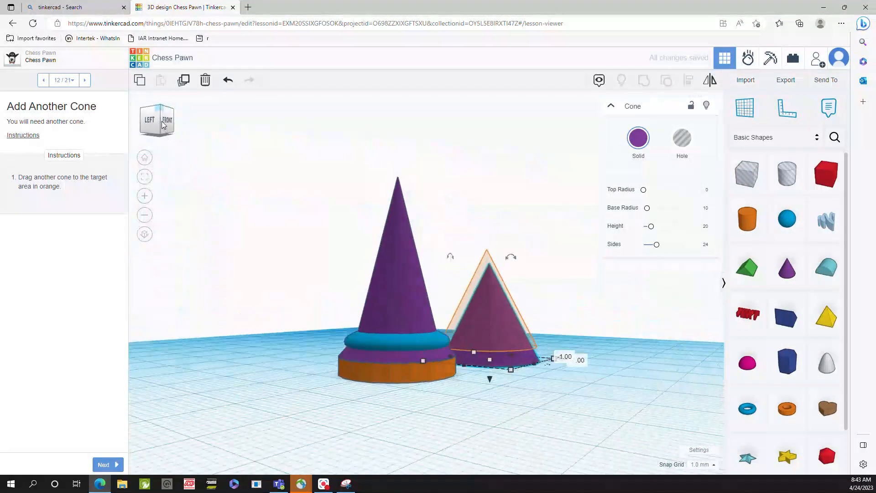
drag(490, 235, 491, 221)
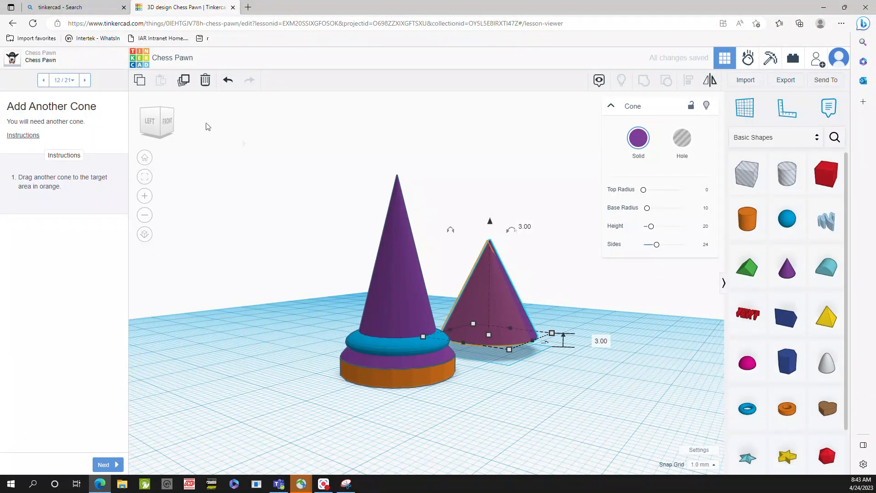
Nudge the new cone 1 mm sideways from the front and check its alignment with the target from above.
click(168, 122)
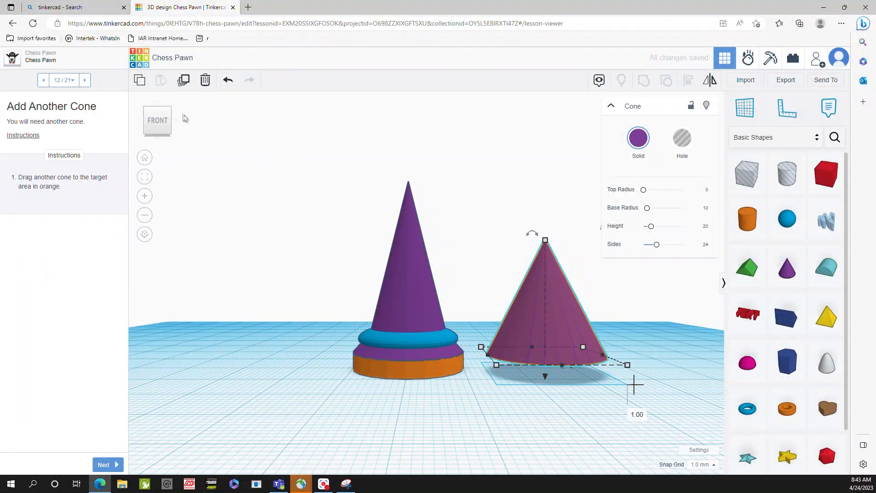
click(168, 113)
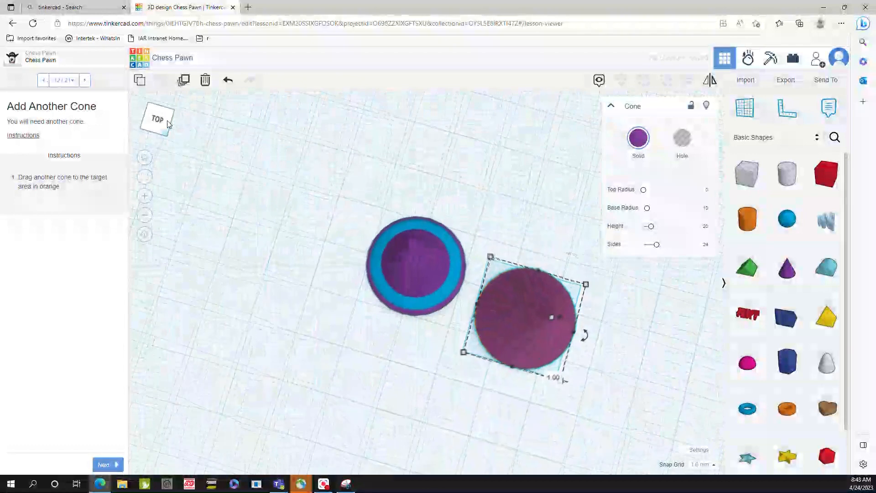
click(168, 123)
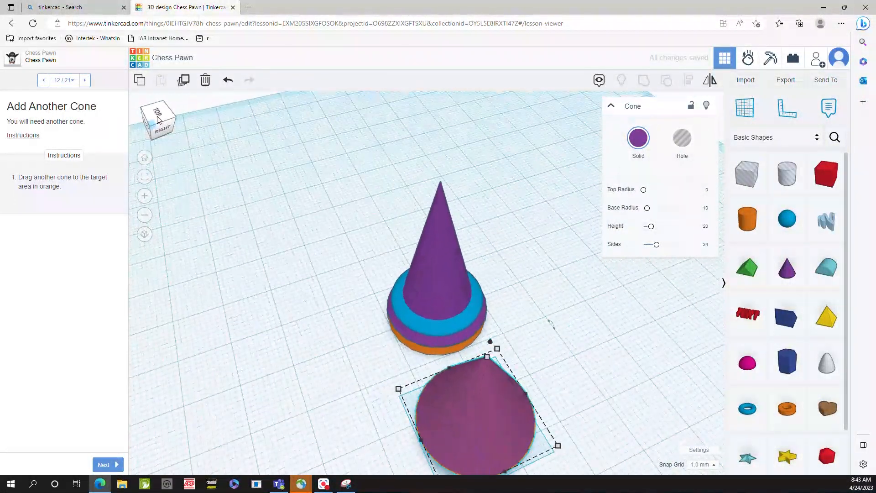
click(168, 121)
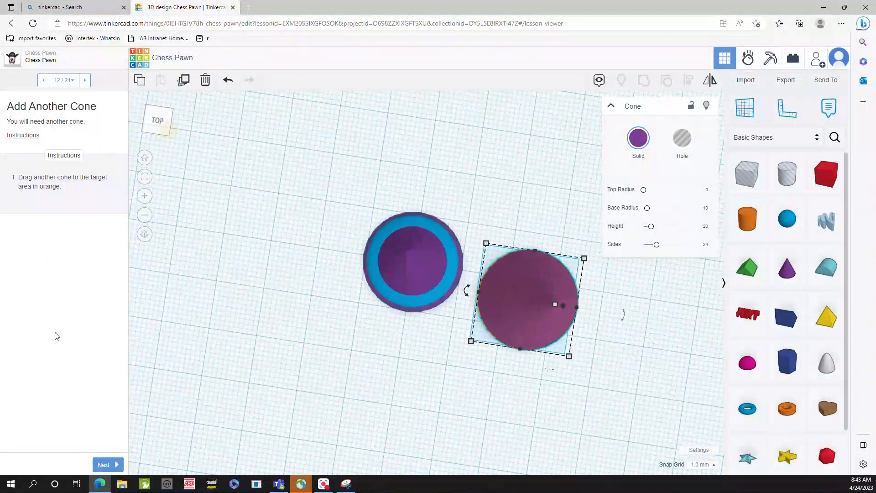
Advance the lesson to Size the Cone, scaling the cone's base to 12 by 12 mm and moving it onto the orange outline.
click(108, 465)
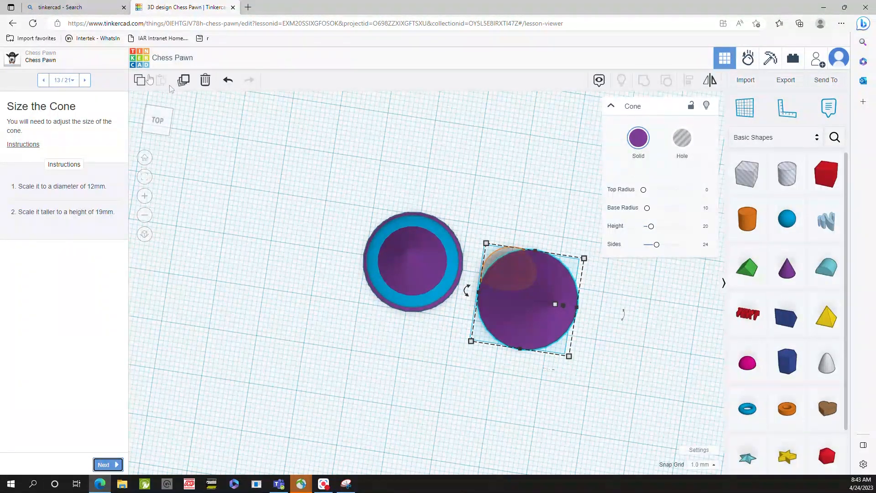
click(161, 126)
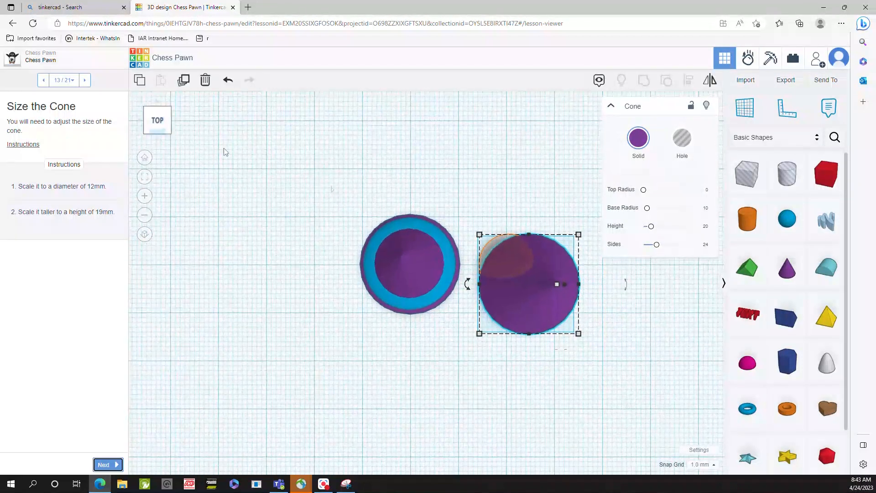
mouse_move(579, 234)
click(527, 186)
text(12)
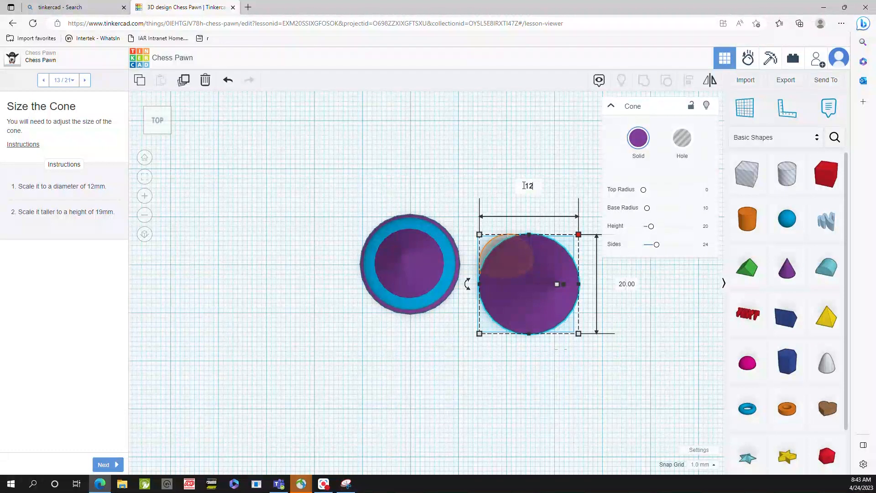
key(Tab)
text(12)
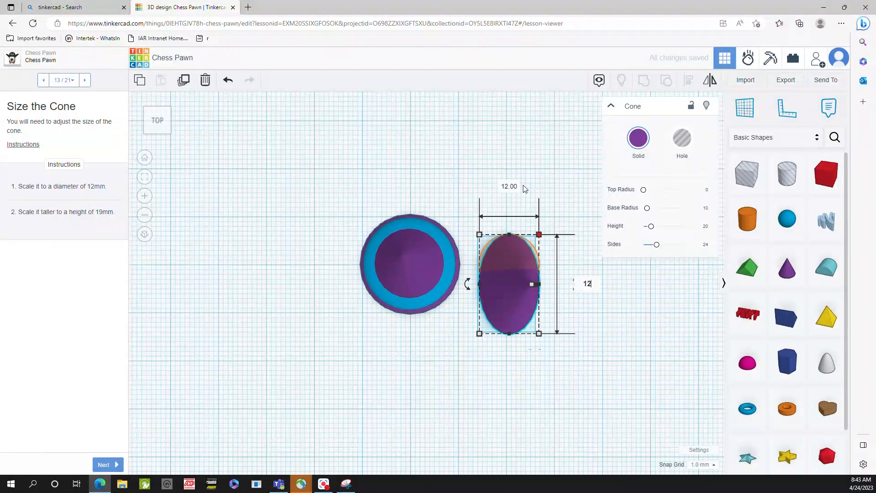
key(Return)
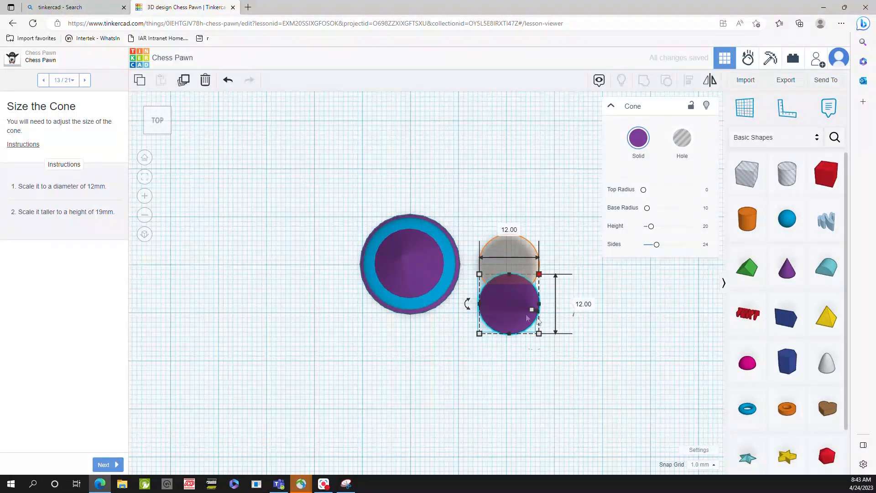
drag(513, 321, 514, 279)
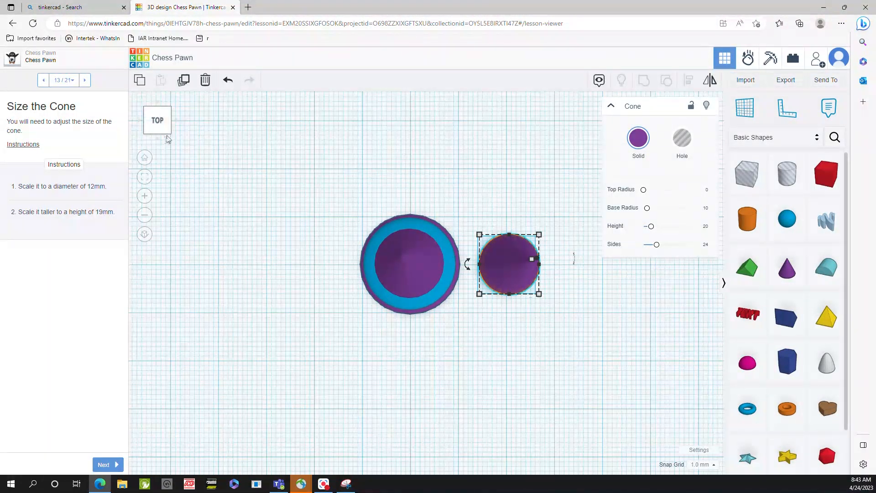
Set the cone's height to 19 mm and advance the lesson to Flip the Cone.
click(160, 120)
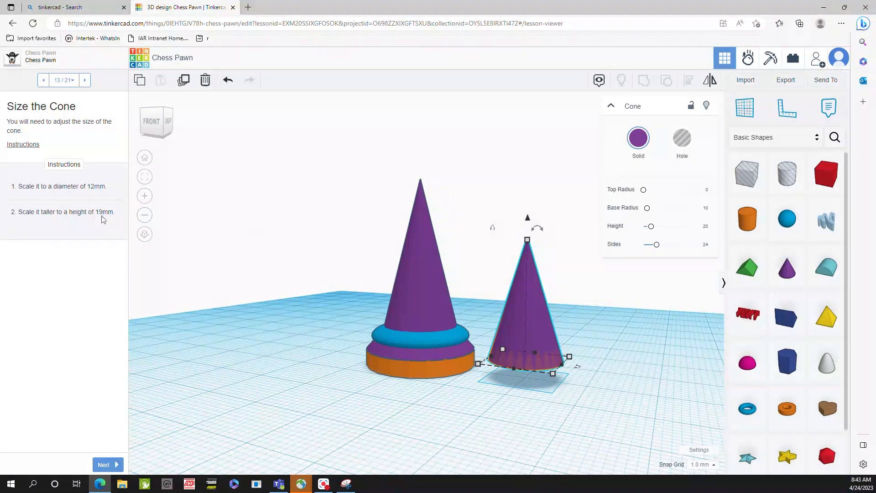
mouse_move(527, 240)
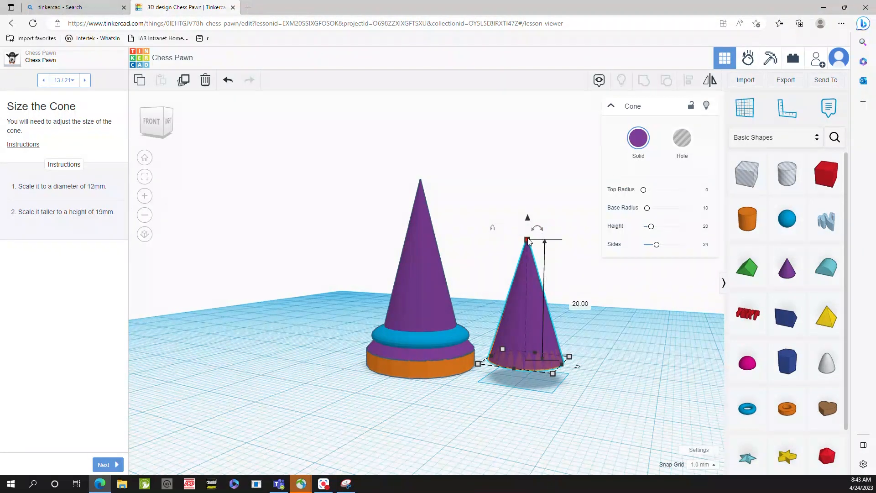
click(573, 301)
text(19)
key(Return)
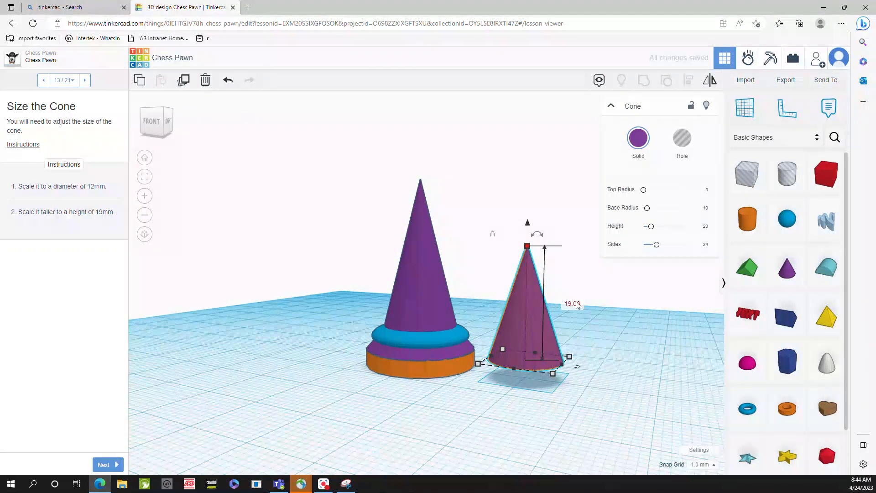
mouse_move(163, 113)
mouse_down()
mouse_move(164, 130)
mouse_move(162, 114)
mouse_up()
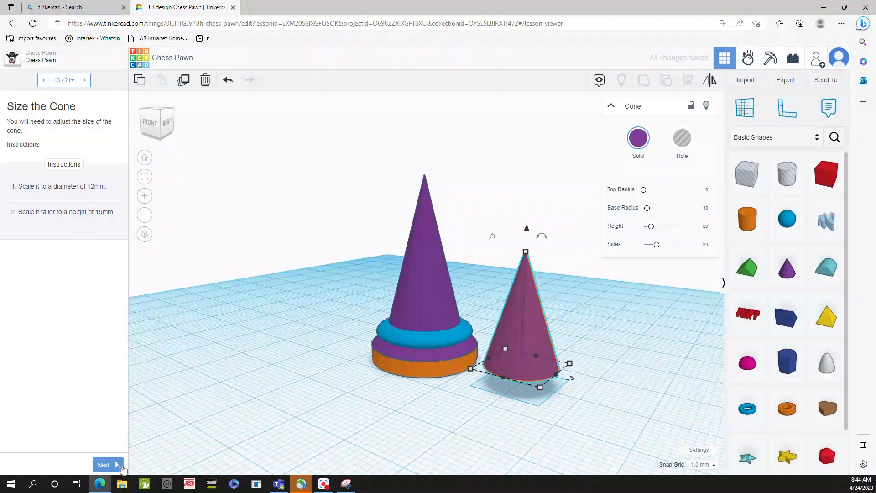
click(109, 464)
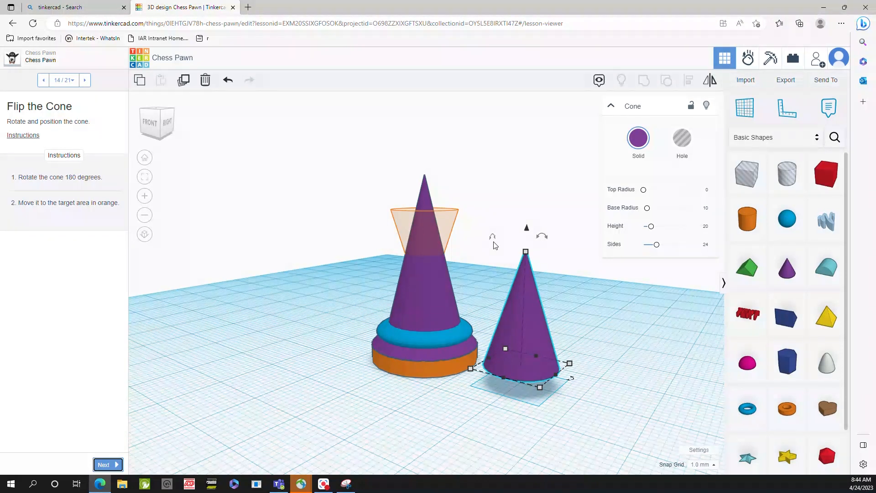
Rotate the cone 180 degrees so that it points downward, and clear the selection.
mouse_move(546, 239)
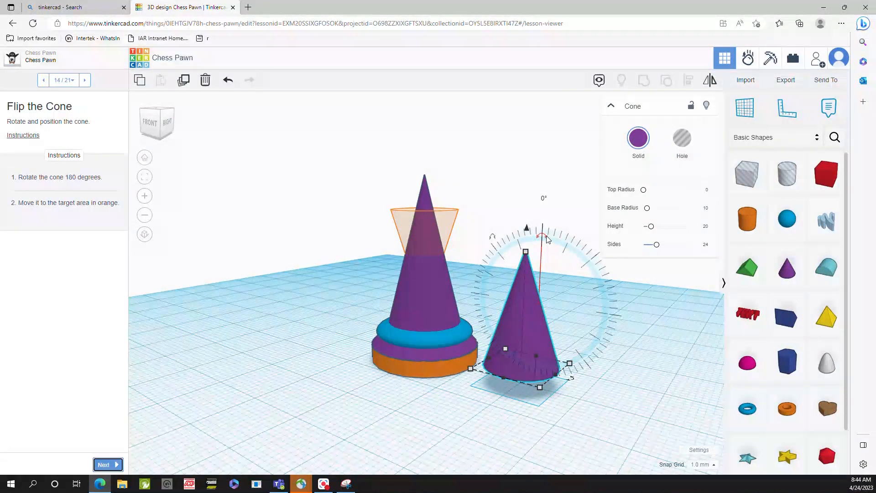
click(544, 199)
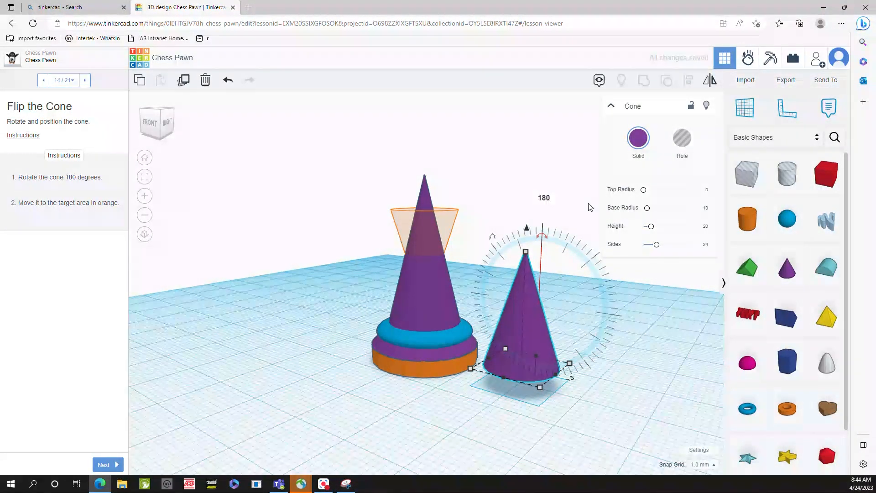
text(180)
key(Return)
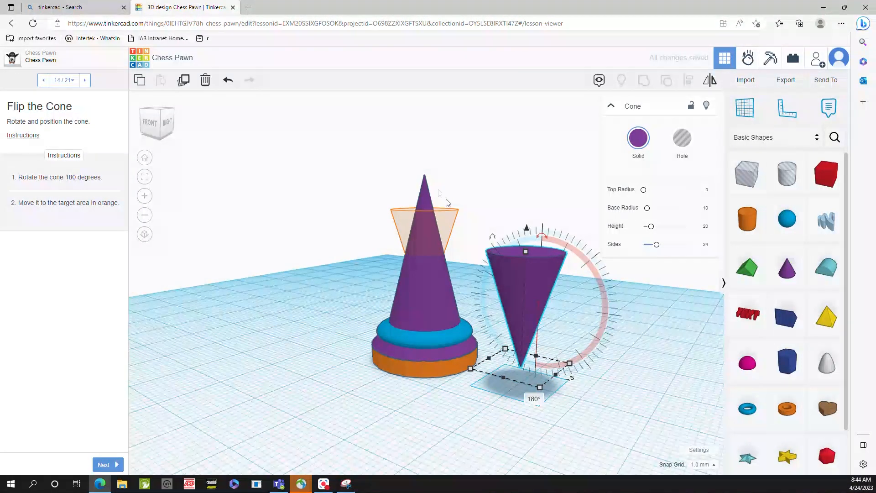
click(383, 182)
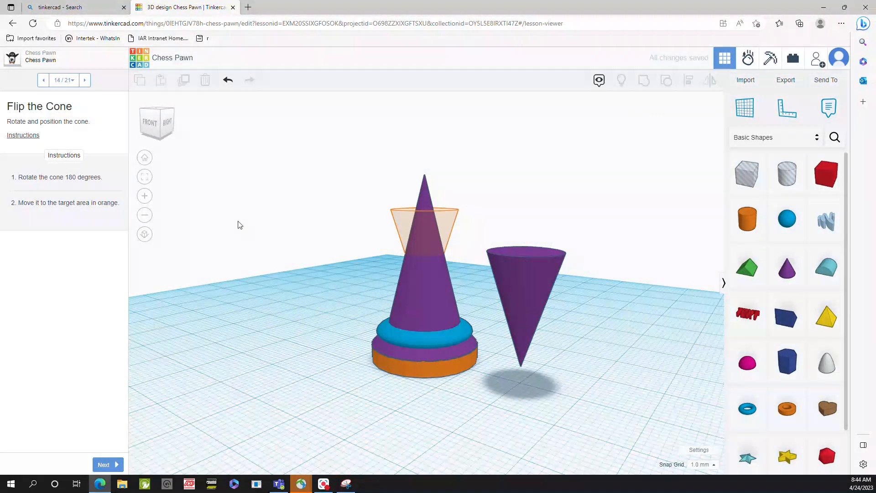
click(267, 224)
Move the flipped cone 19 mm over, nudge it 1 mm sideways and raise it 6 mm onto the orange outline.
drag(533, 294, 431, 280)
click(152, 121)
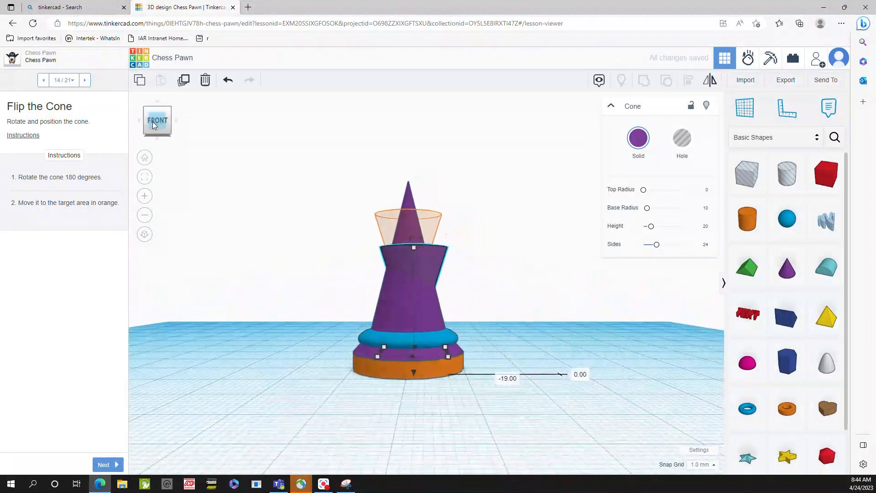
mouse_move(443, 270)
mouse_down()
mouse_move(424, 264)
mouse_move(435, 268)
mouse_up()
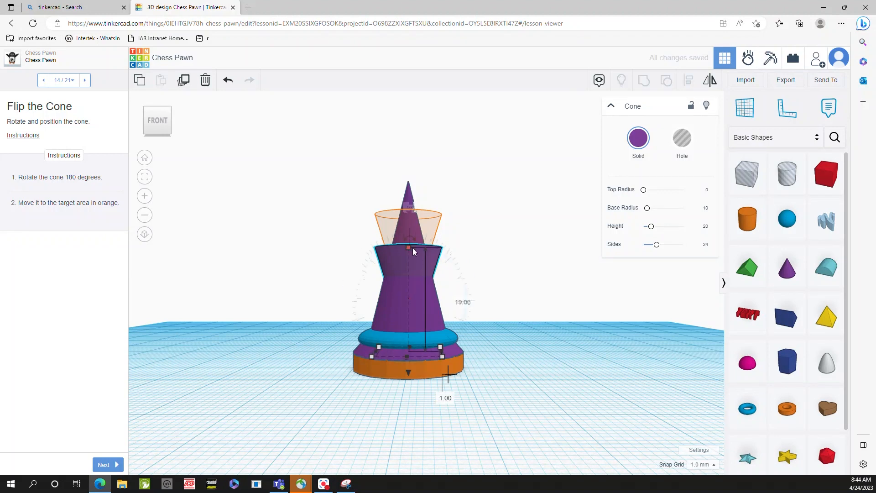
drag(407, 370, 409, 340)
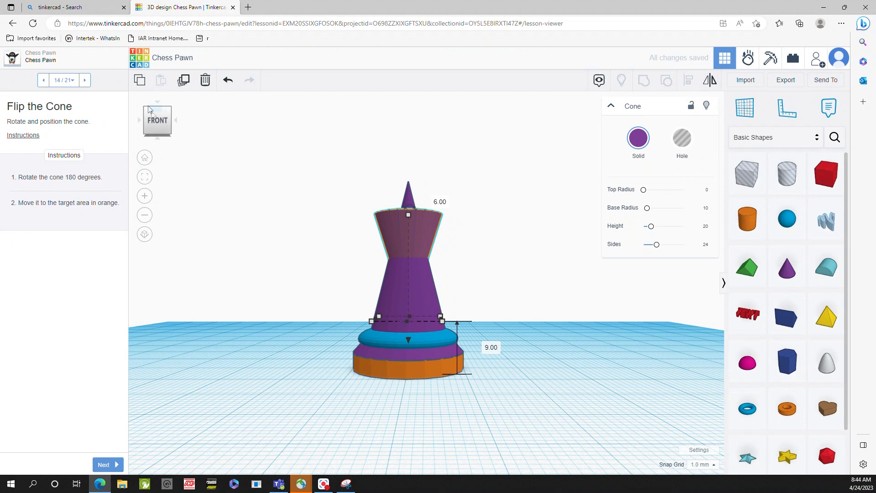
click(160, 110)
click(162, 113)
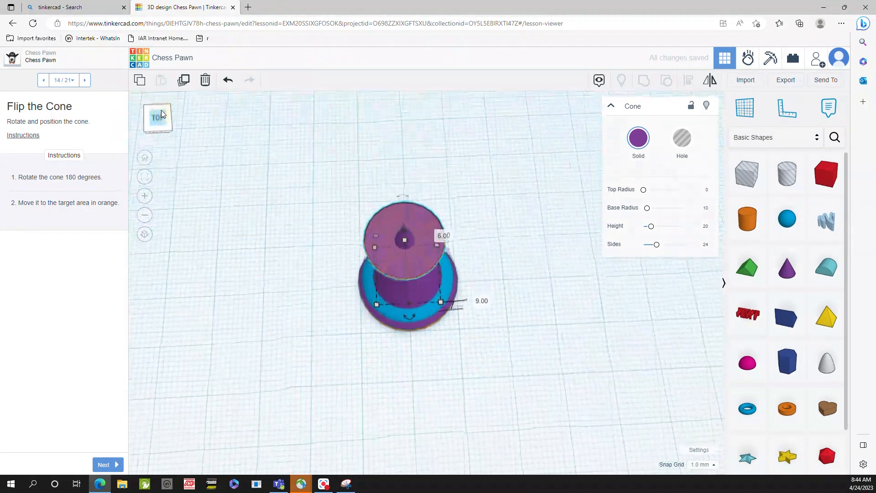
drag(167, 117, 133, 228)
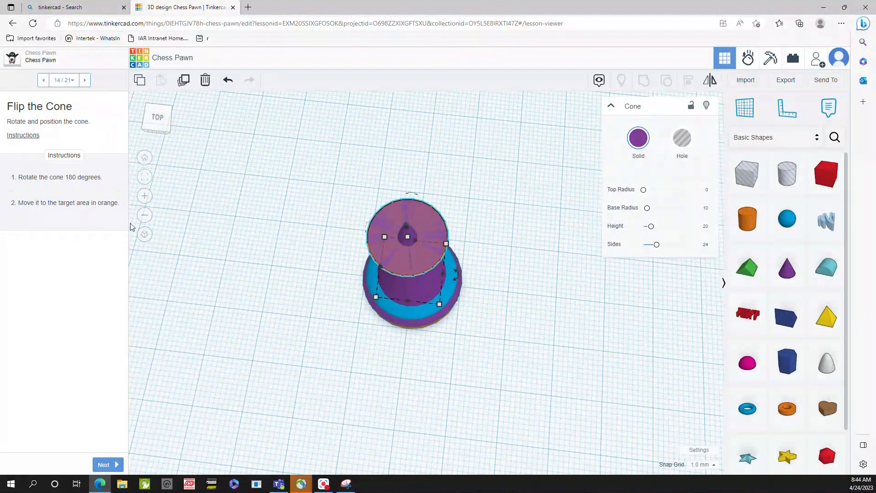
Advance the lesson to Add a New Workplane and place a workplane on the flipped cone's upper face.
click(103, 465)
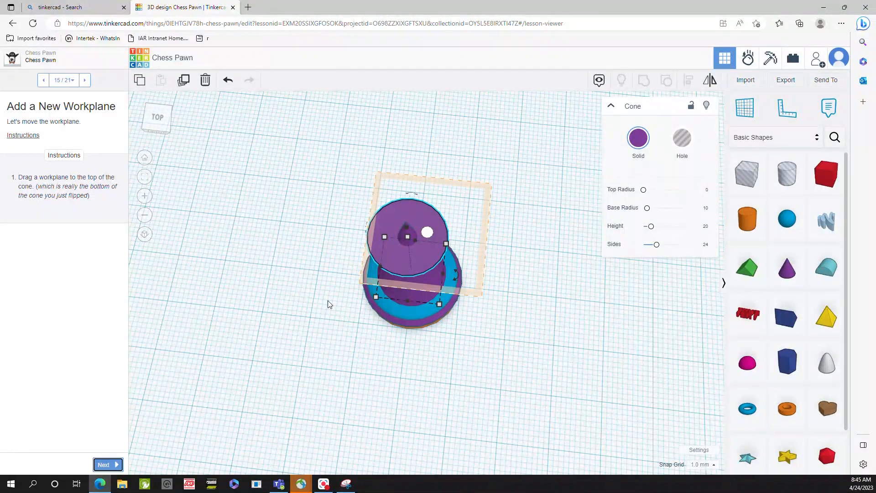
key(w)
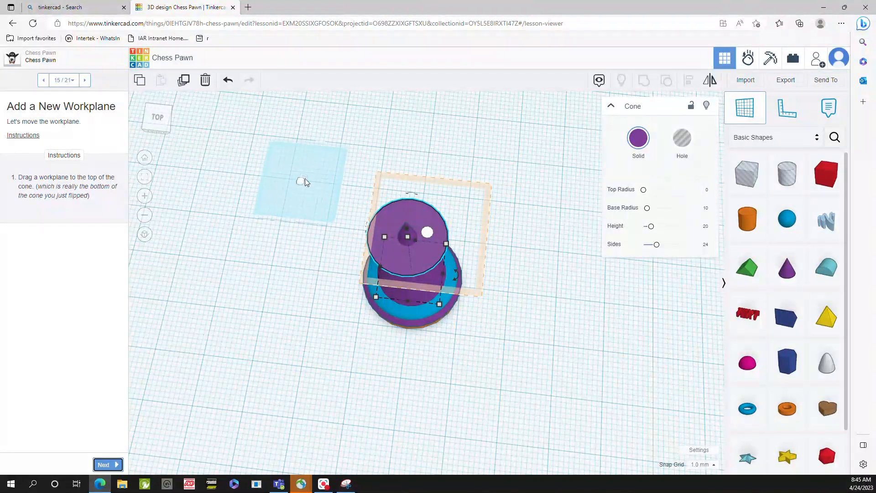
click(432, 224)
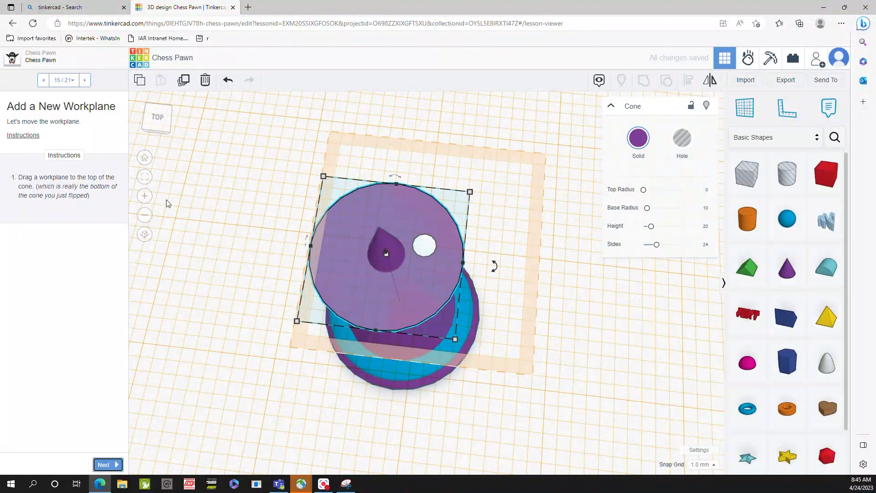
Advance the lesson to Add a Sphere and place a sphere on the new workplane over the orange outline.
click(168, 130)
click(166, 125)
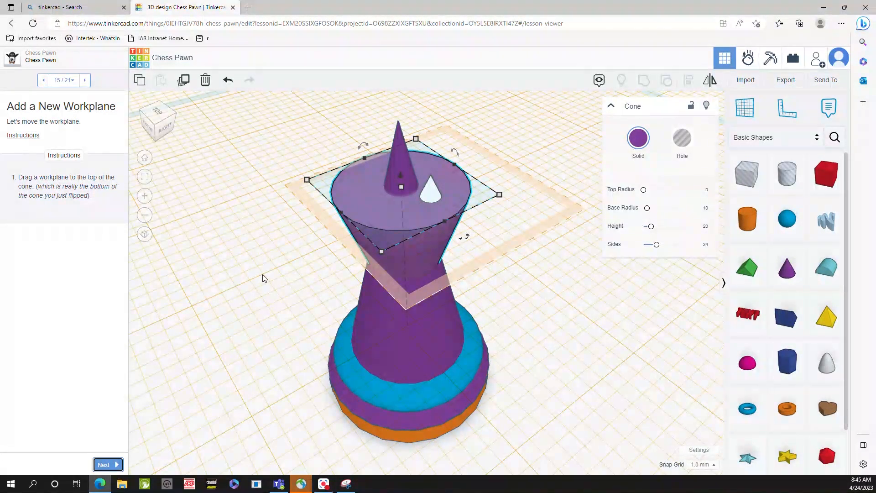
scroll(271, 246, down, 3)
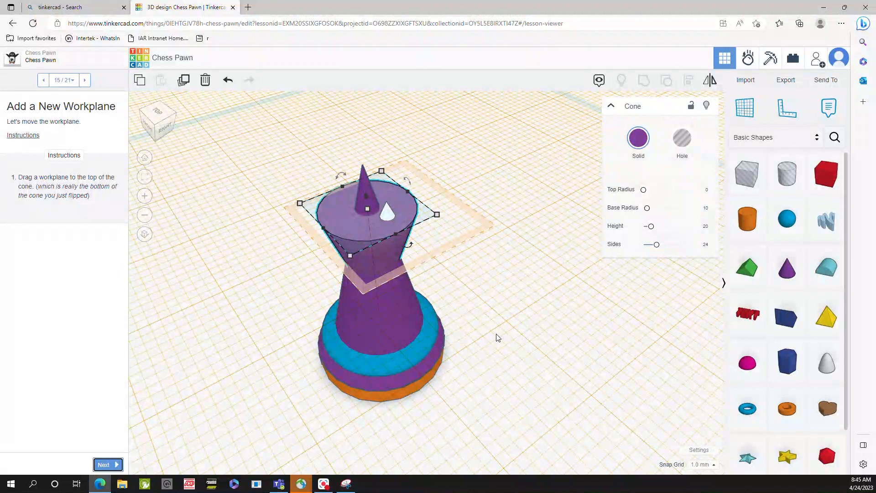
click(156, 116)
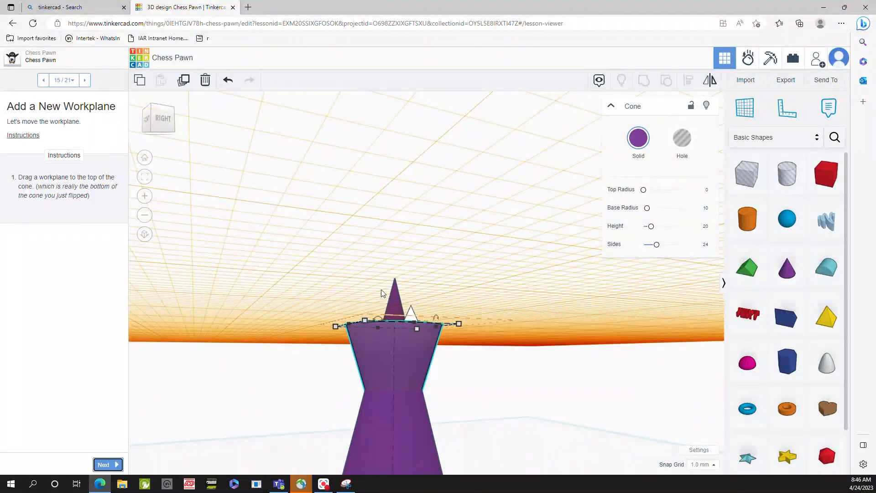
click(149, 111)
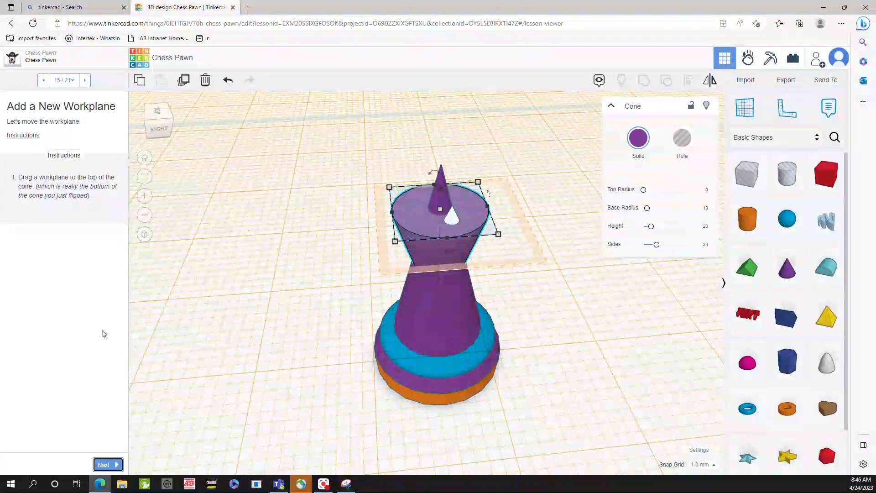
click(113, 464)
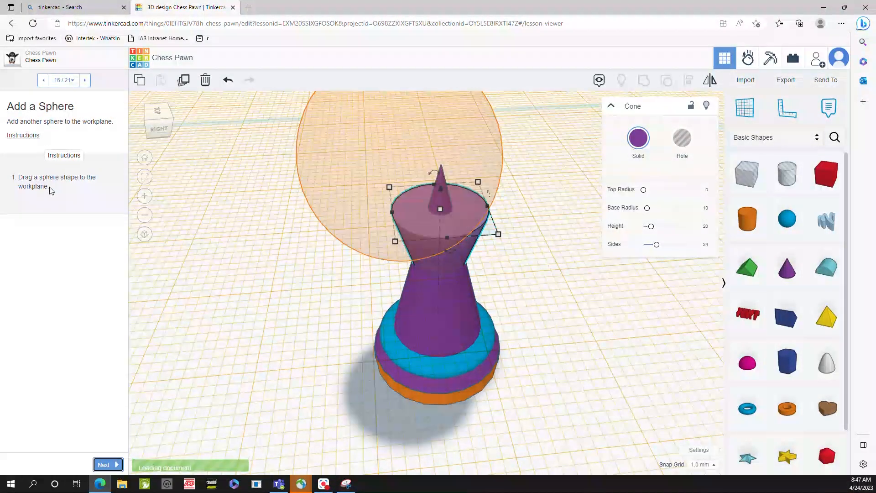
scroll(296, 334, down, 1)
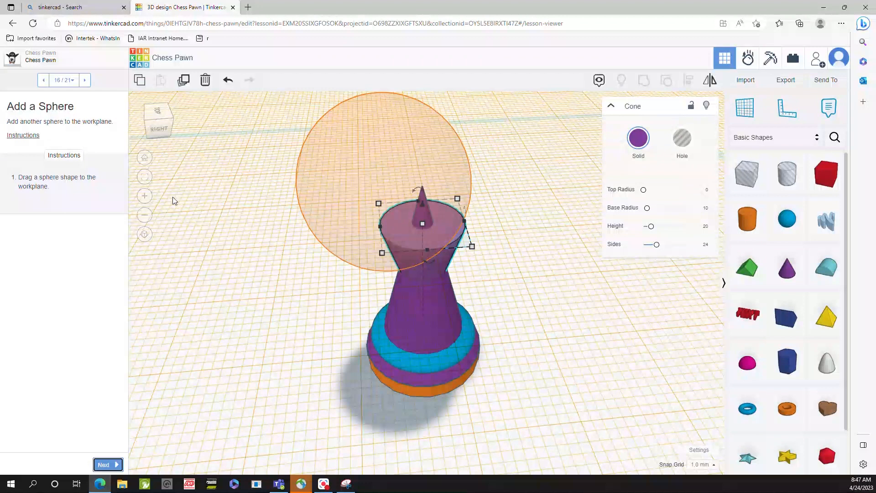
scroll(334, 228, down, 1)
drag(787, 219, 382, 250)
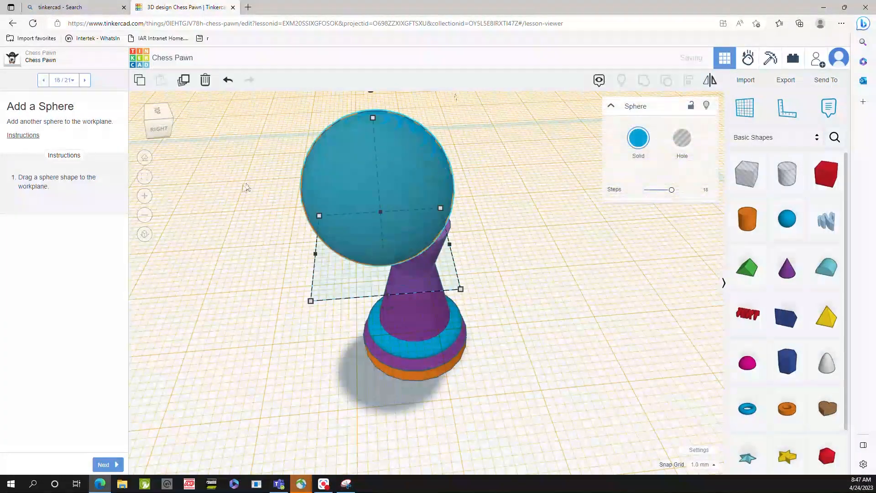
click(157, 114)
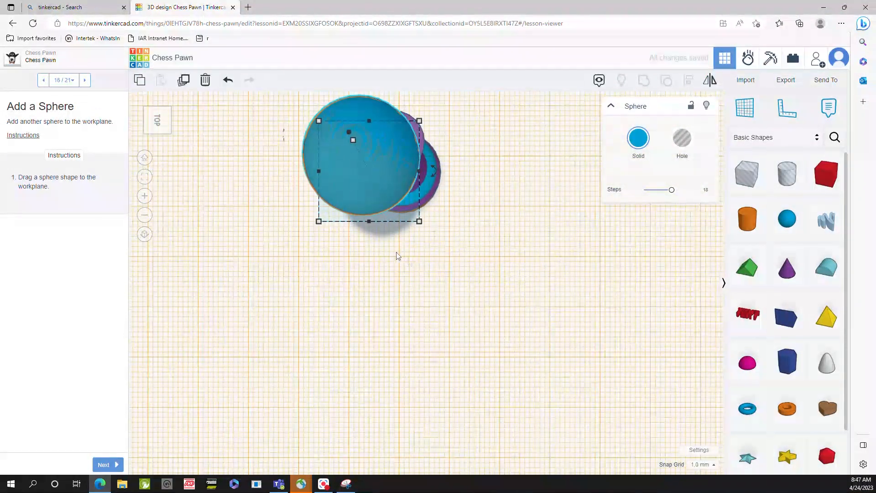
Advance the lesson to Size the Sphere and set the sphere's length and width to 8 mm.
click(104, 465)
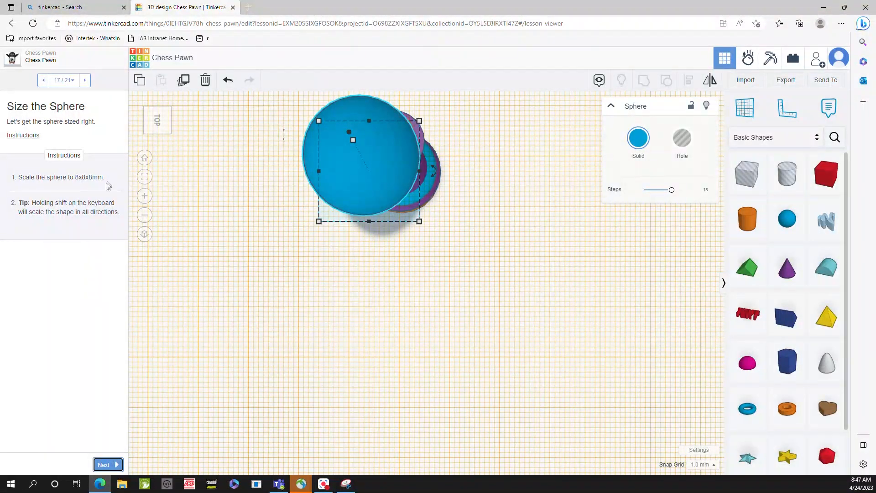
mouse_move(422, 223)
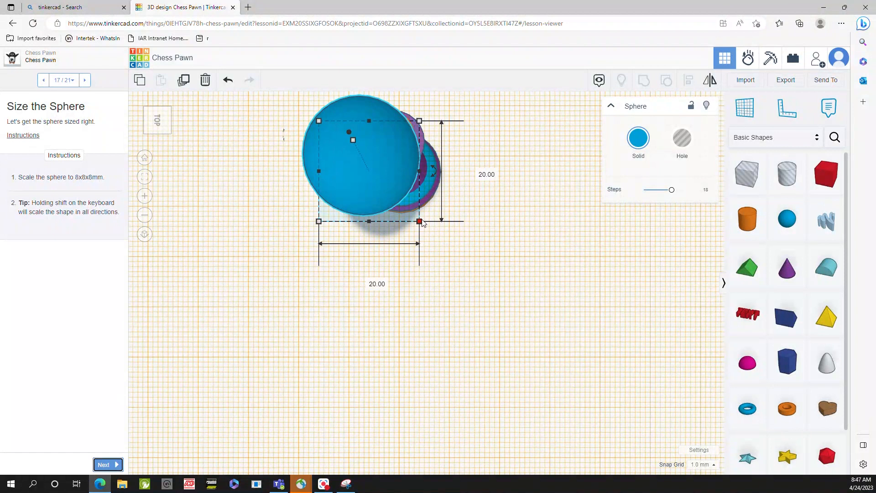
click(479, 172)
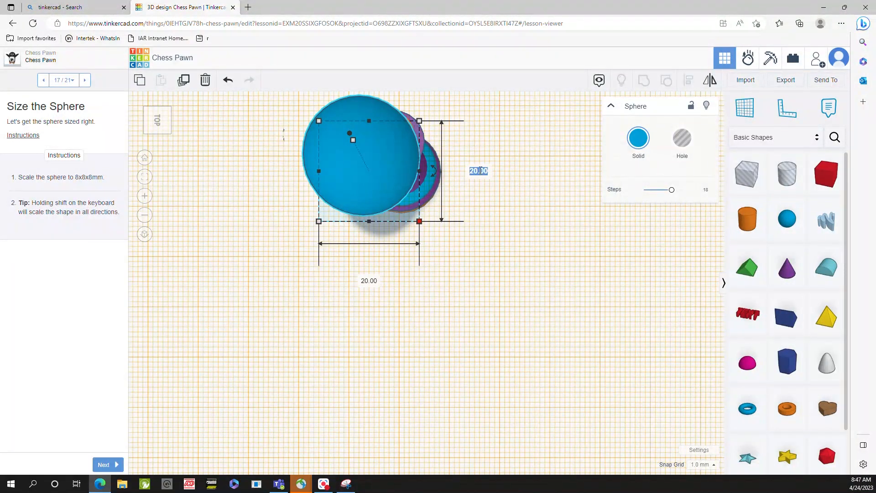
text(8)
key(Tab)
text(8)
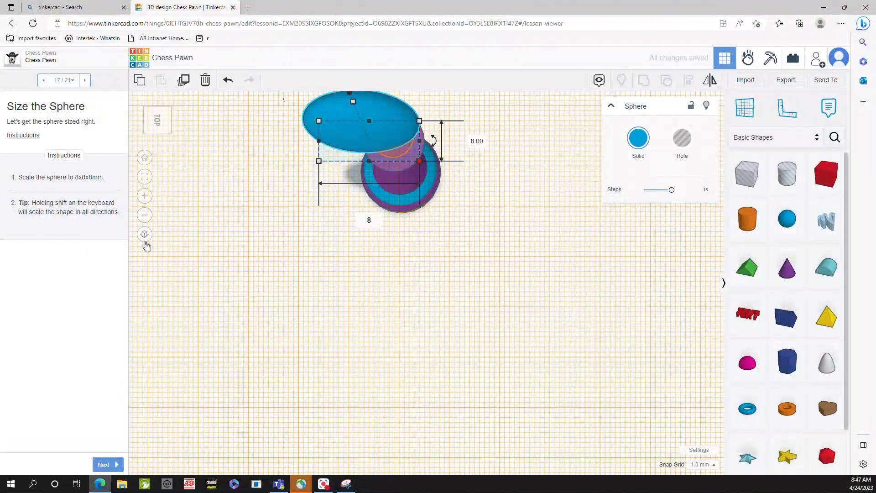
key(Return)
Set the sphere's height to 8 mm.
click(168, 130)
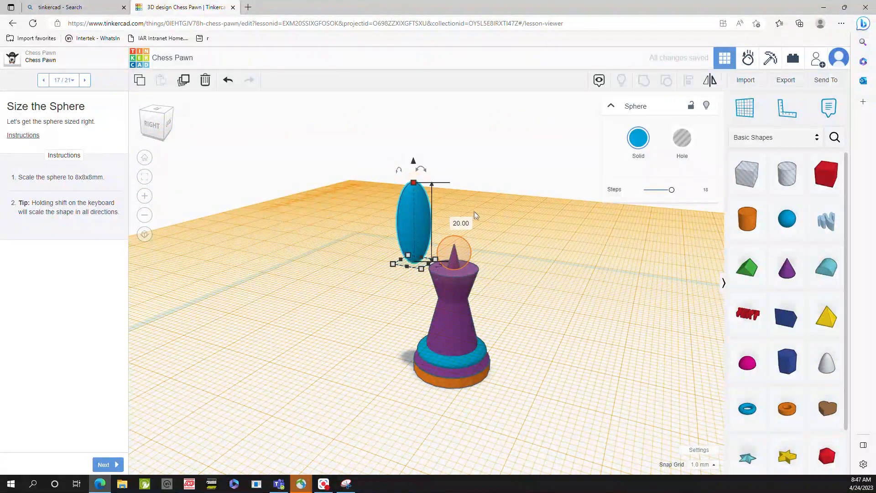
click(461, 223)
text(8)
key(Return)
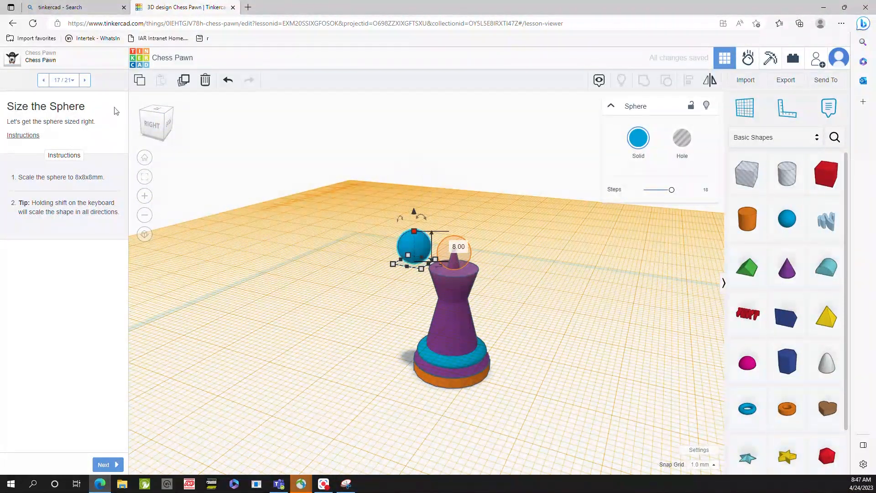
Move the sphere 11 mm onto the orange outline above the flipped cone and check its alignment from above.
click(155, 129)
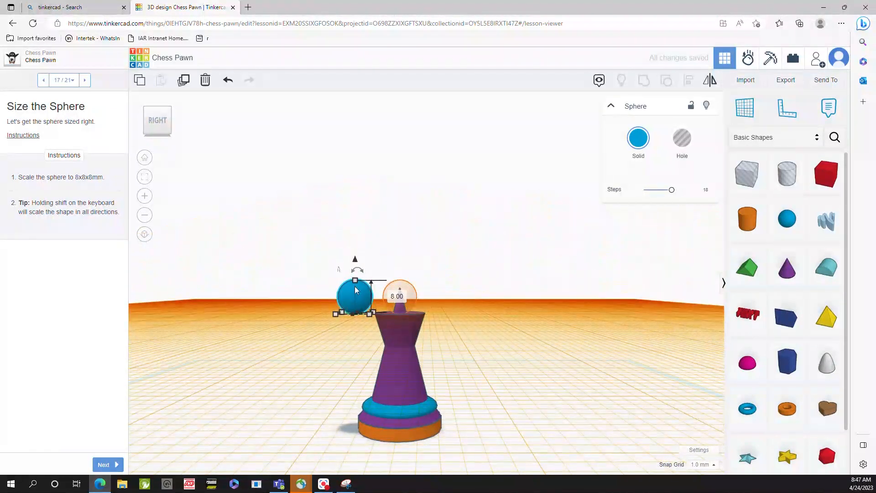
drag(354, 291, 400, 300)
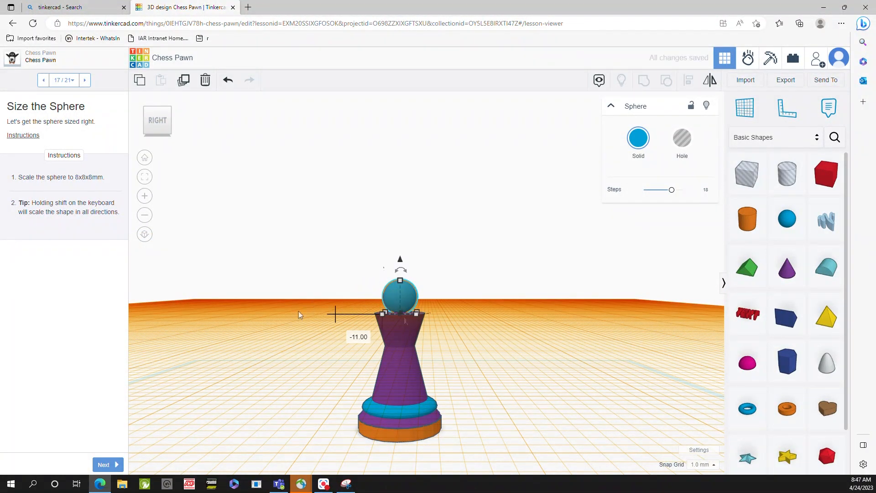
click(165, 109)
click(166, 120)
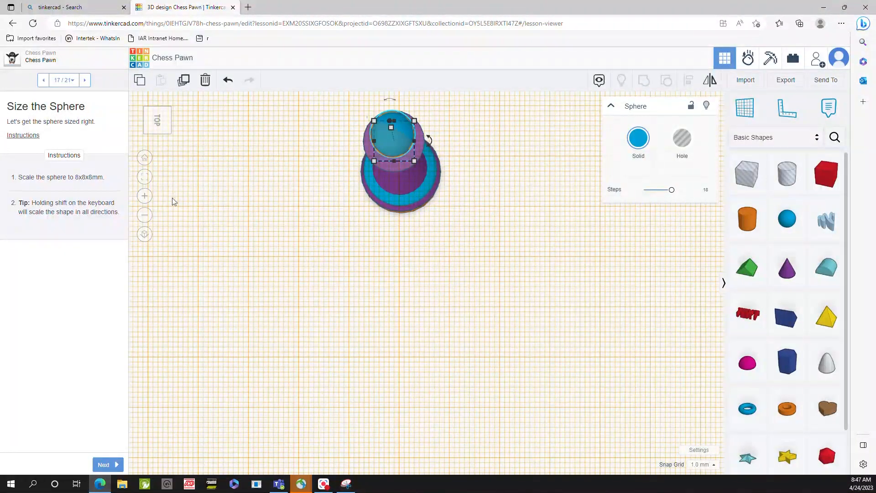
Advance the lesson through Reset the Workplane to Align the Shapes, clearing the sphere's selection.
click(105, 466)
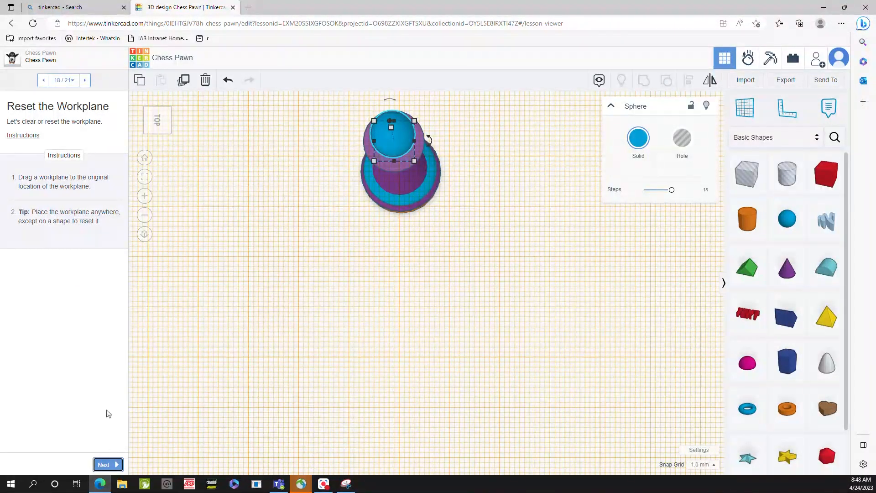
click(289, 269)
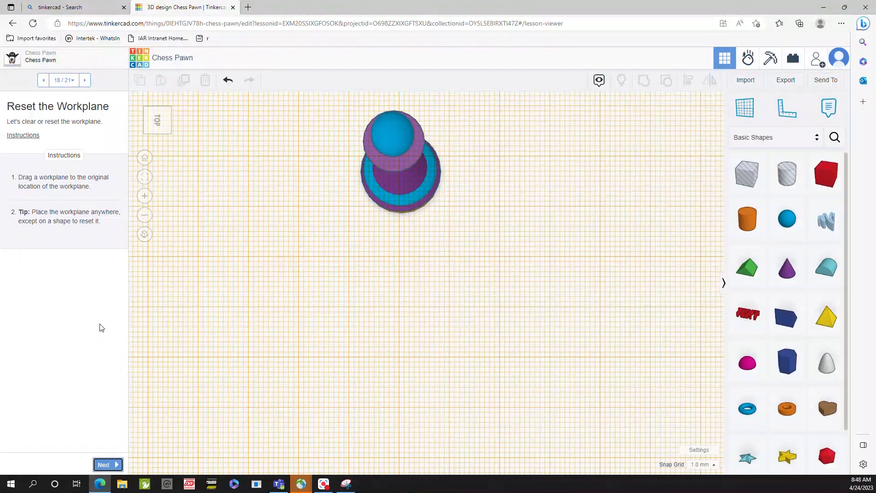
click(105, 466)
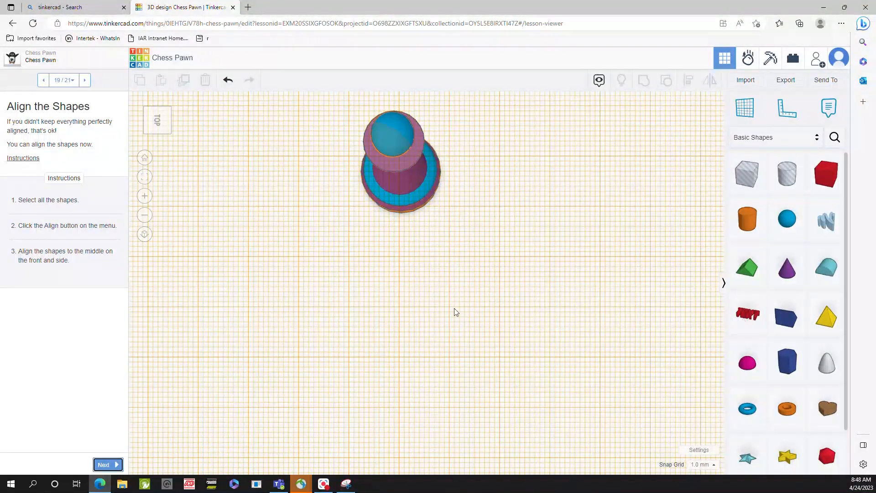
click(171, 134)
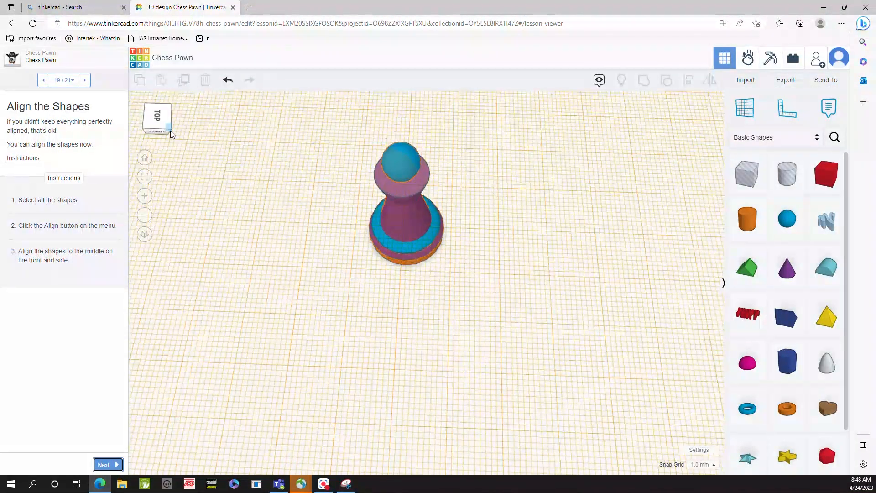
drag(499, 440, 333, 218)
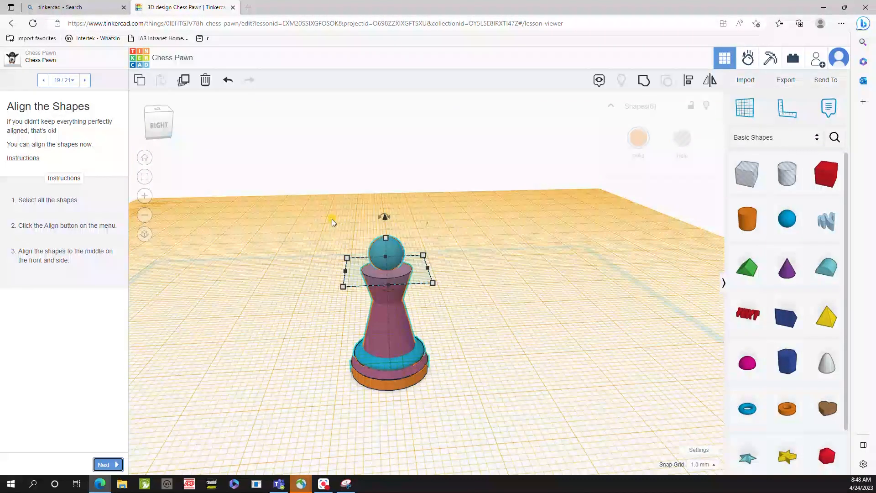
click(305, 242)
click(169, 112)
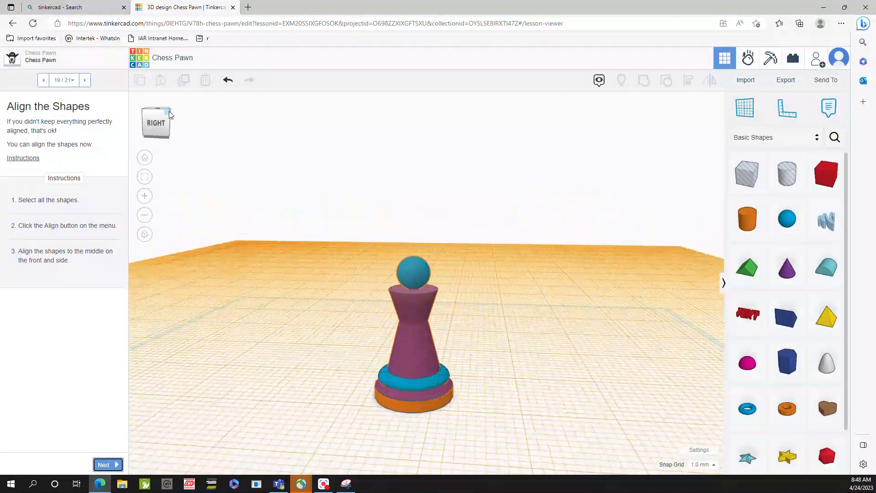
Reset the workplane to the base grid beneath the pawn.
click(169, 114)
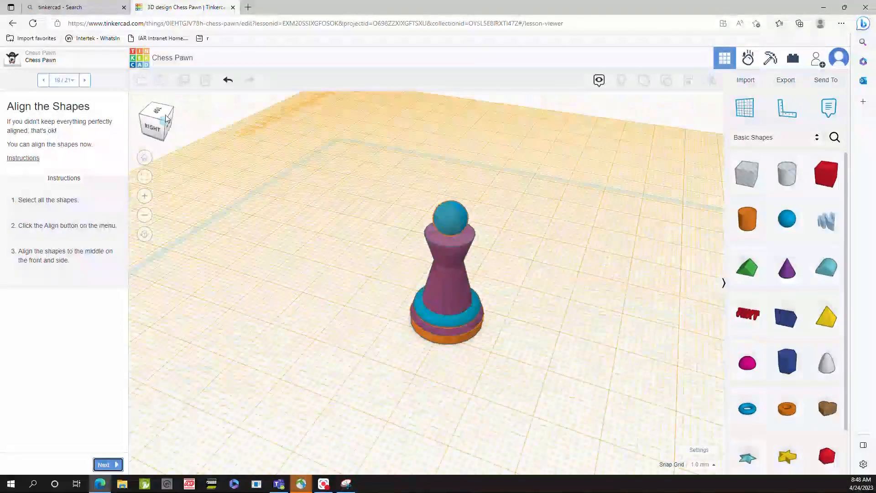
click(166, 118)
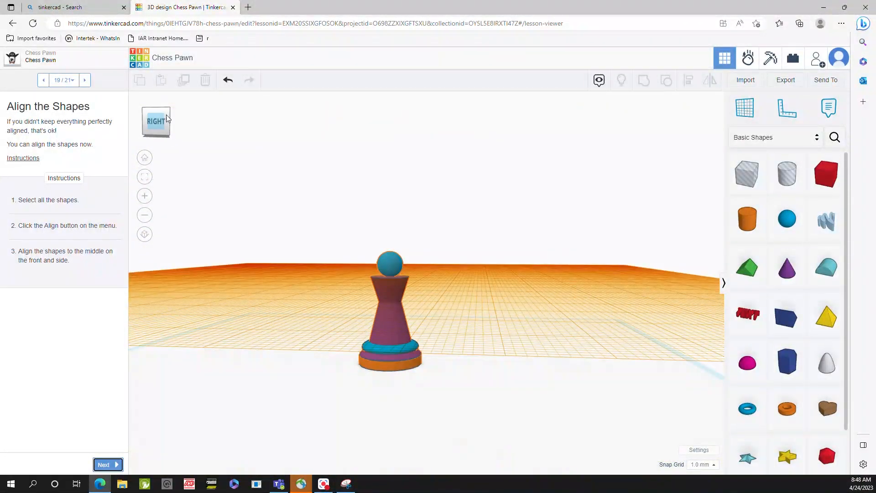
click(168, 109)
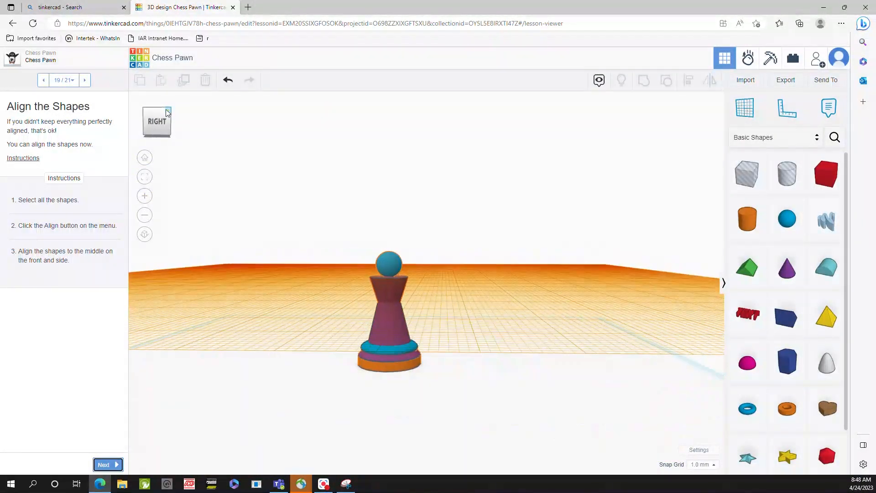
key(w)
scroll(399, 382, up, 2)
scroll(399, 379, up, 2)
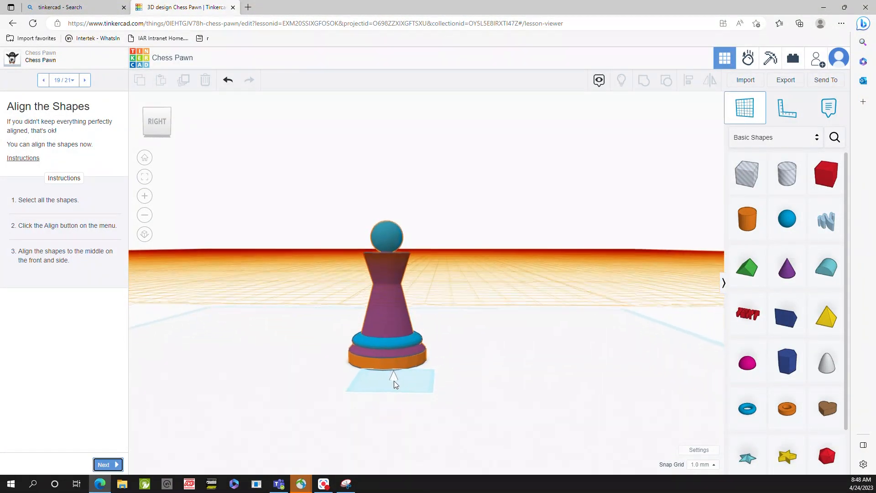
click(388, 389)
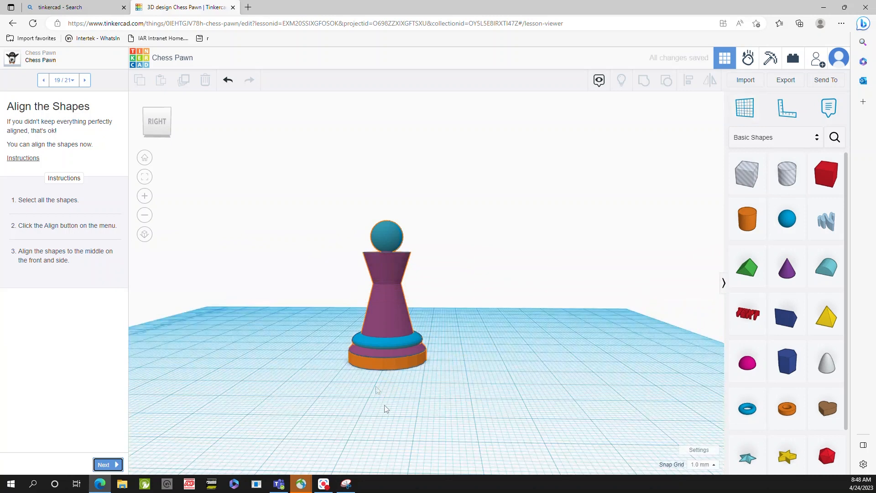
Try aligning all six pawn shapes to the top of the selection, and undo that alignment.
drag(538, 410, 296, 196)
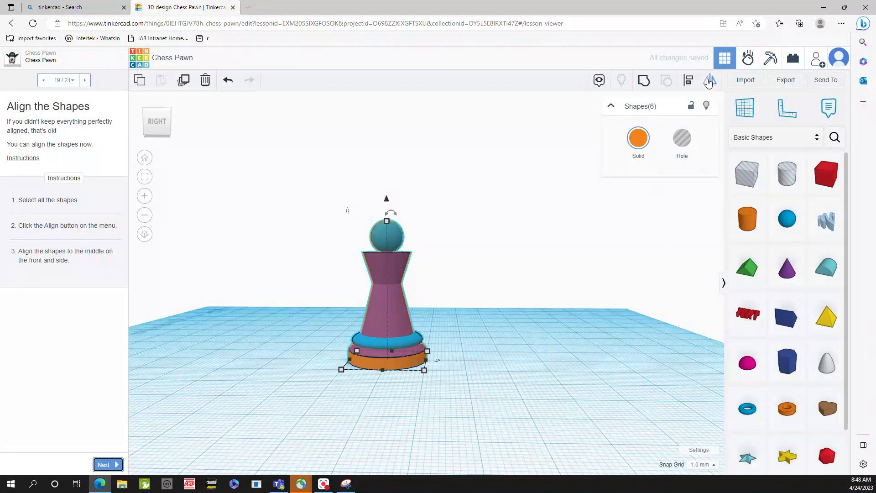
click(692, 85)
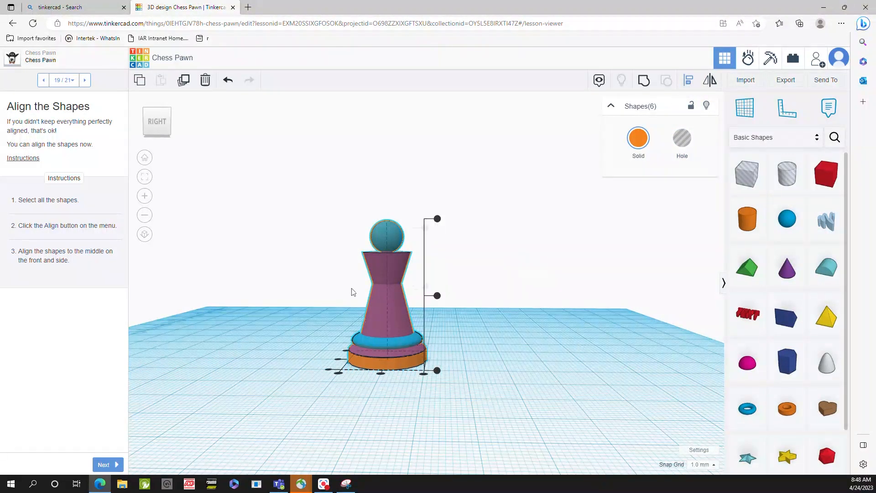
scroll(332, 314, up, 2)
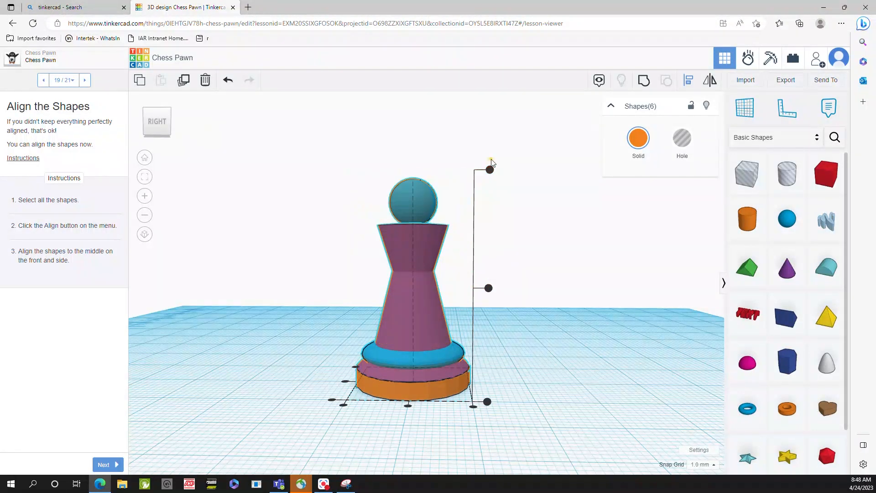
click(490, 171)
key(ctrl+z)
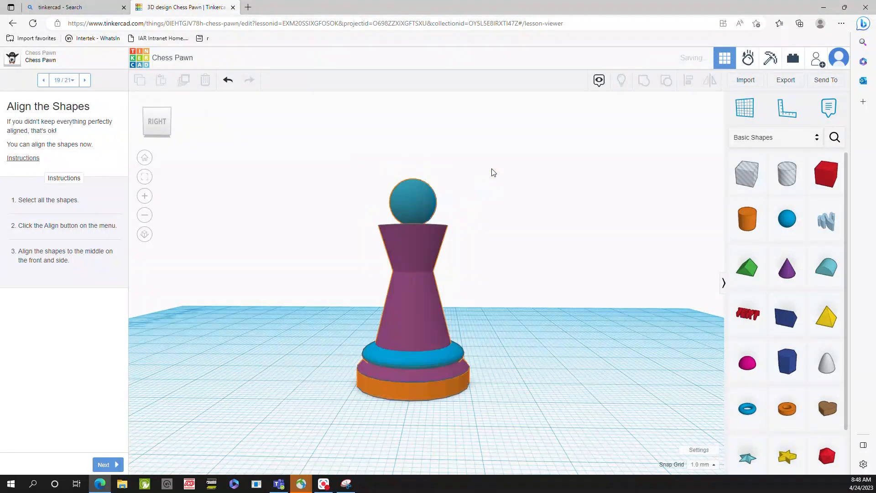
Select all six pawn shapes, align them to the middle across the front, and clear the selection.
drag(531, 420, 302, 137)
click(689, 82)
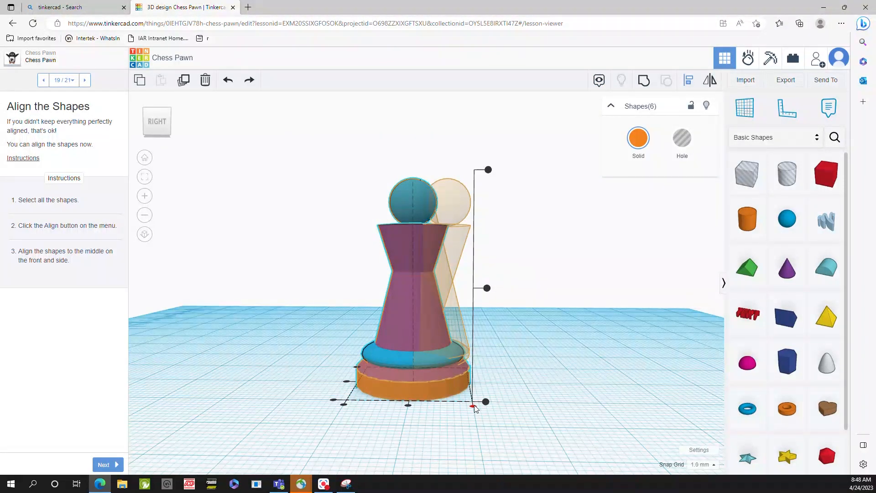
click(408, 406)
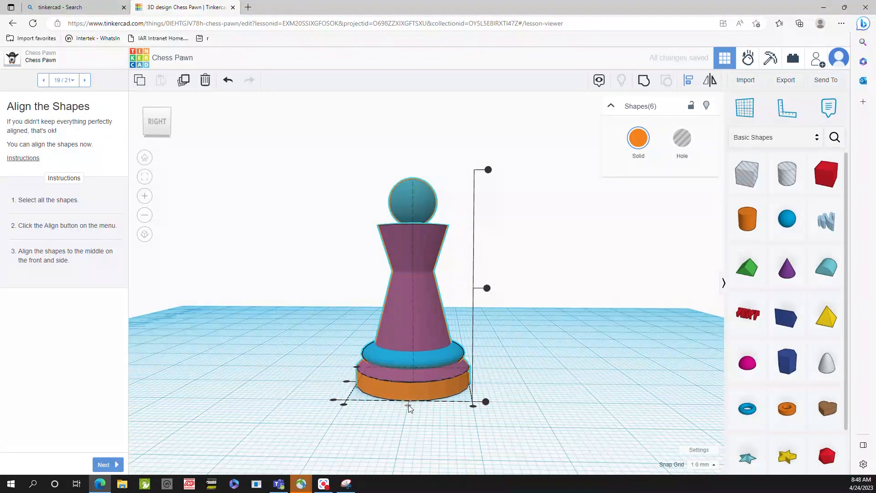
click(279, 332)
Select all six pawn shapes again and align them to the middle along the other horizontal direction.
drag(160, 121, 182, 119)
scroll(207, 178, down, 5)
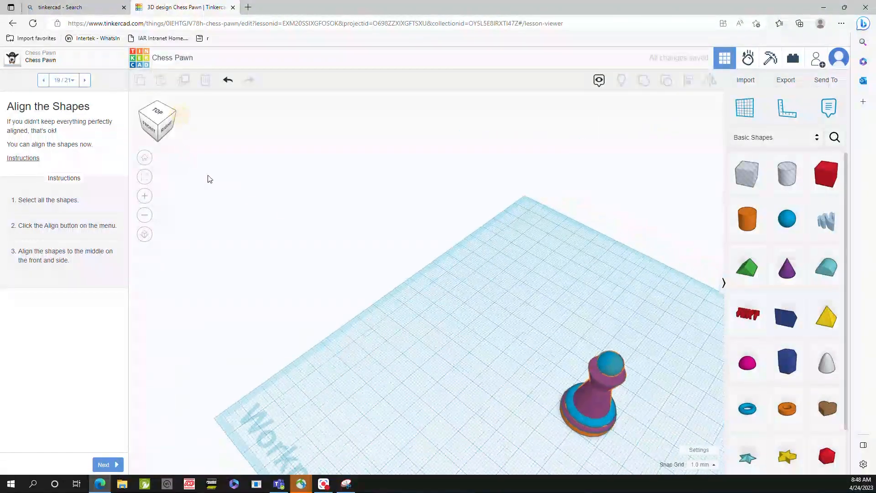
scroll(611, 408, up, 2)
drag(438, 266, 429, 249)
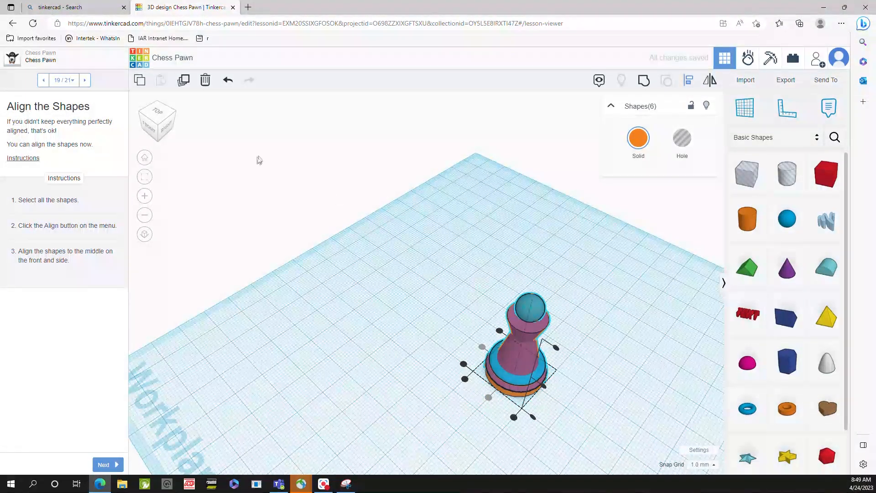
click(158, 117)
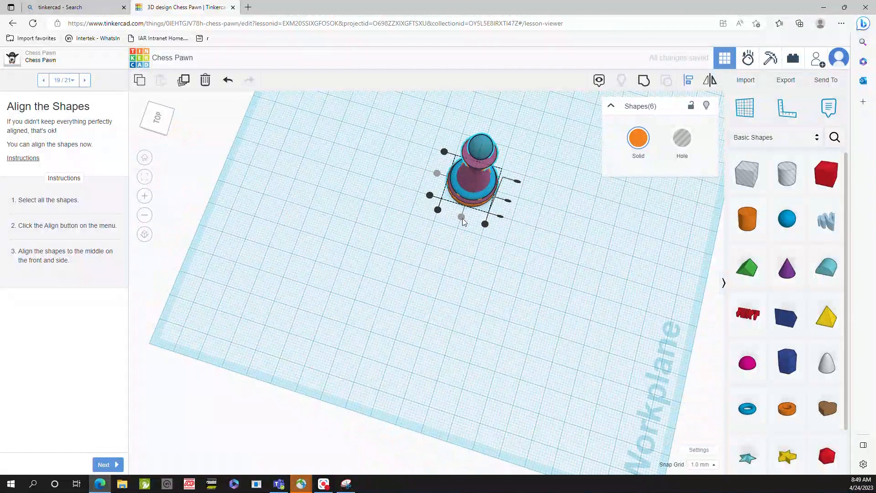
click(439, 173)
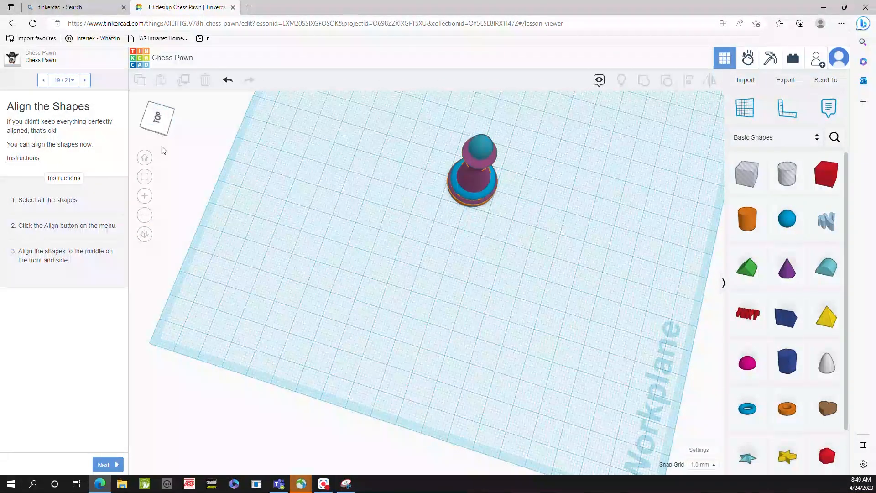
Compare the pawn with the annotated Chess Pawn snip in Snipping Tool and close the snip without saving it.
click(163, 128)
click(147, 123)
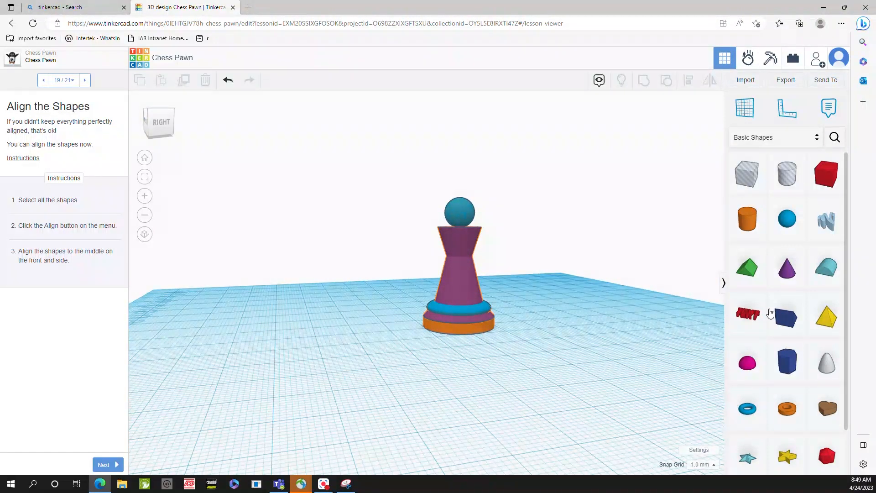
click(346, 484)
drag(672, 23, 250, 57)
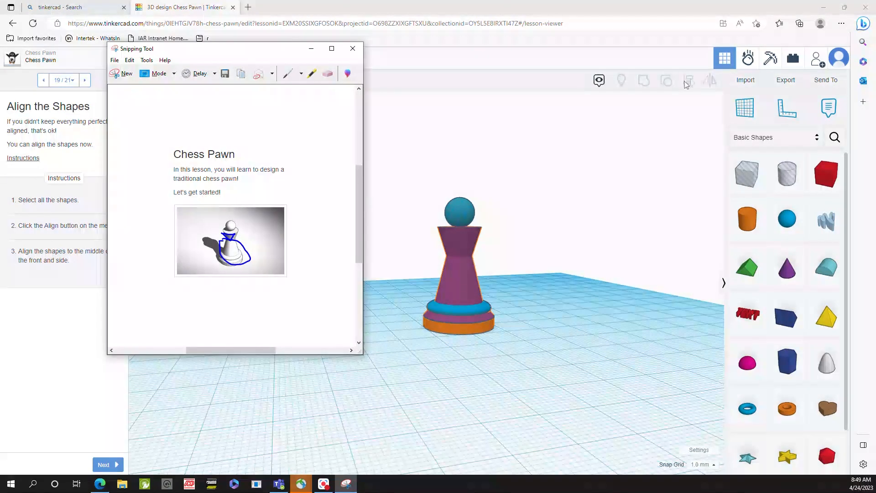
click(353, 48)
click(278, 209)
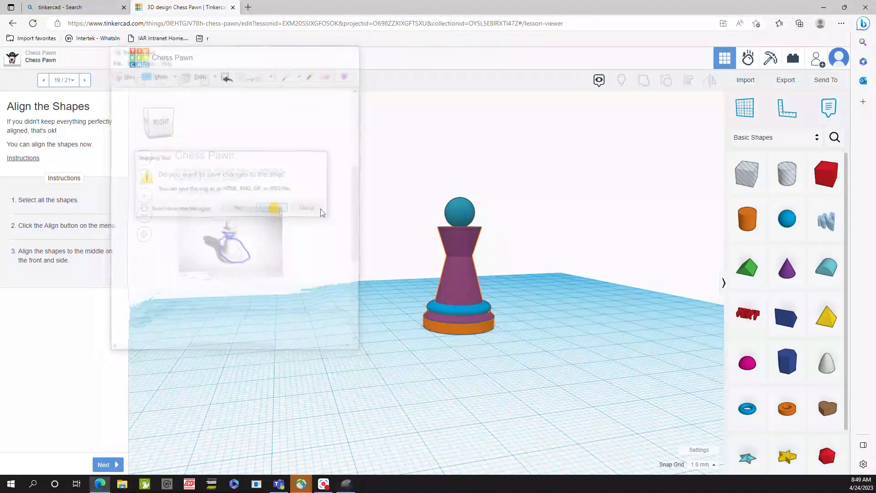
Open the export options for everything in the design and view the 3D Print services.
click(790, 80)
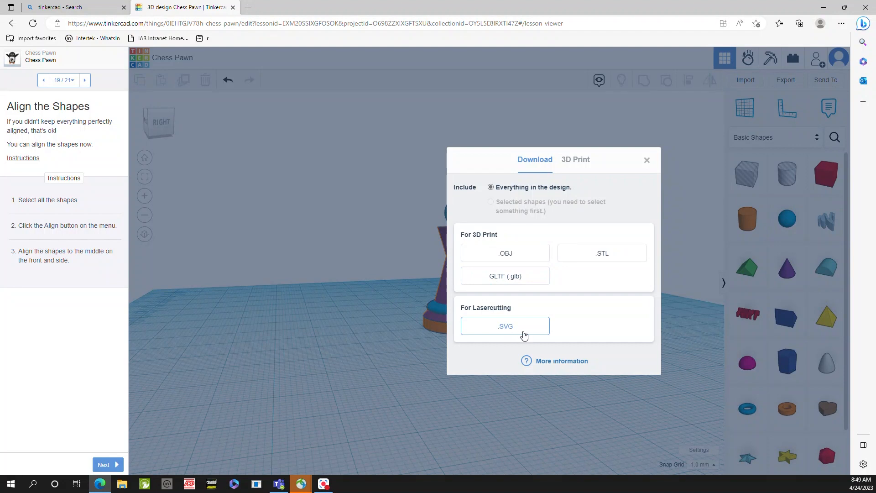
click(584, 162)
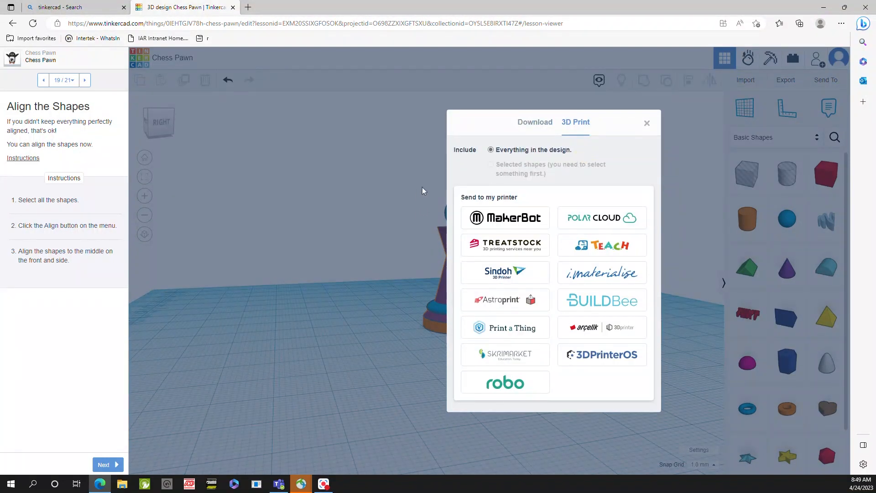